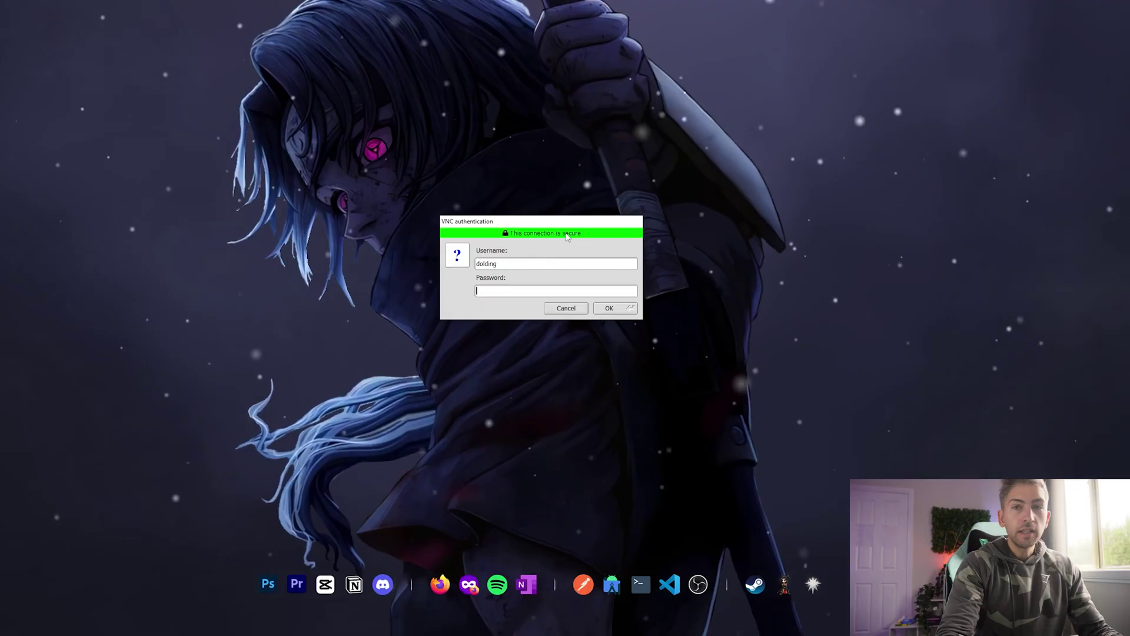
Enter the account password to log in to the Raspberry Pi's VNC session and open the desktop's main menu
type("••••••••••")
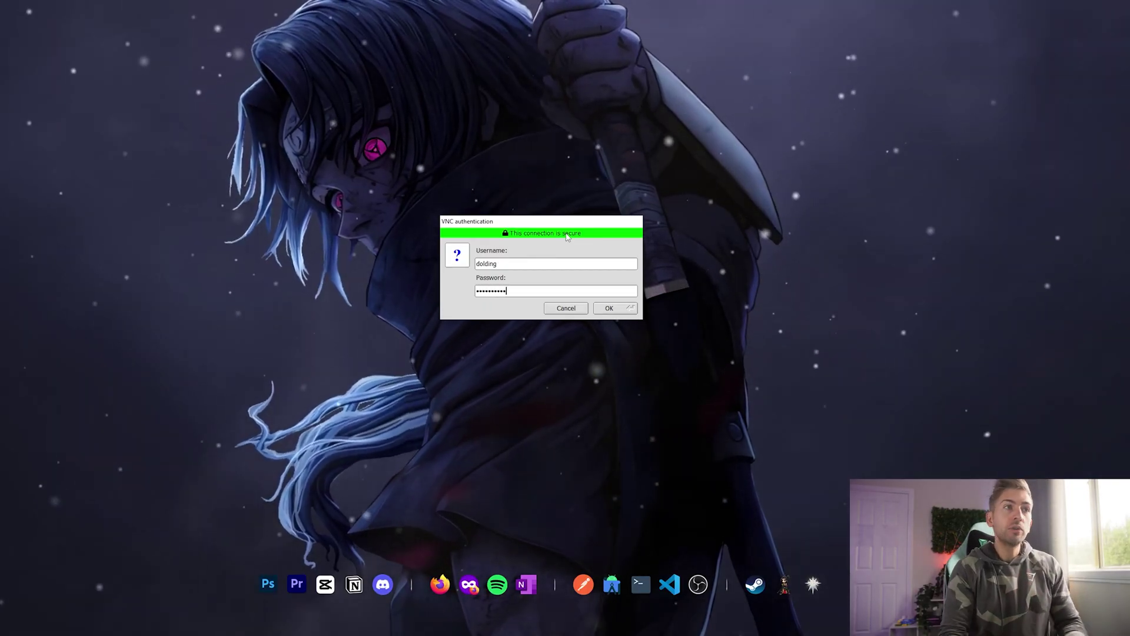
key("Return")
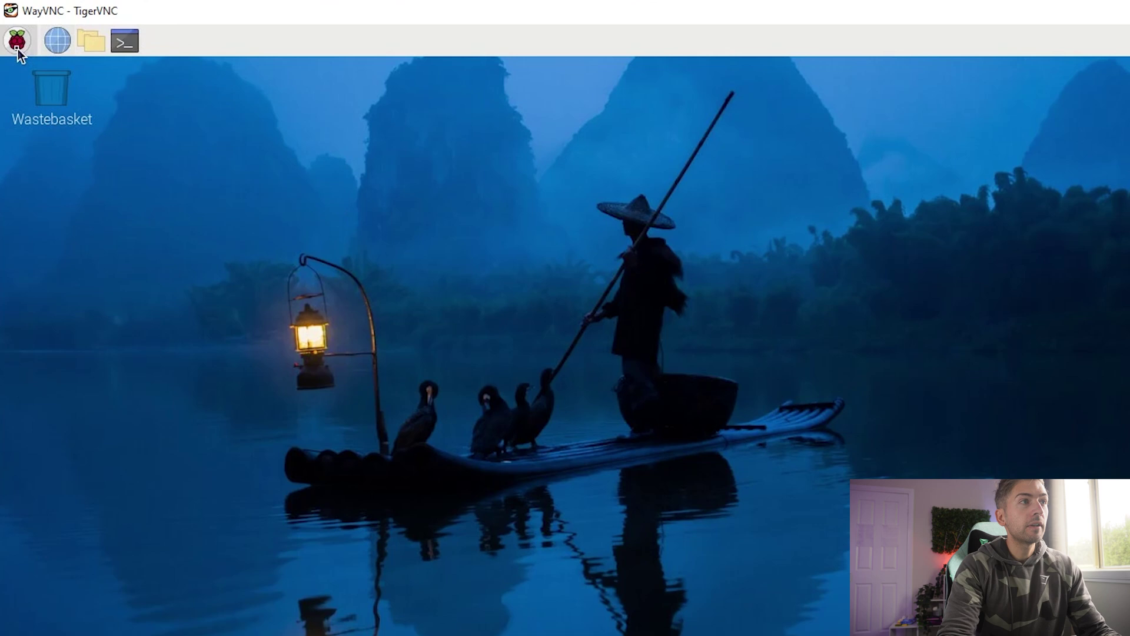
left_click(18, 51)
left_click(41, 361)
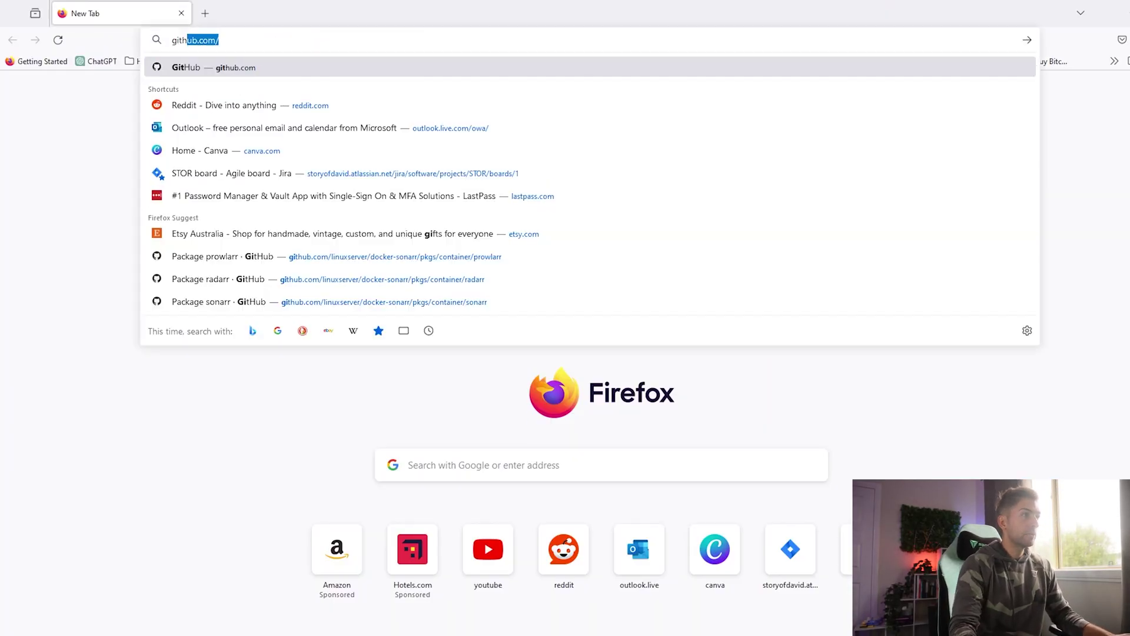
Go to github.com in Firefox and sign in with the filled-in credentials
key("Return")
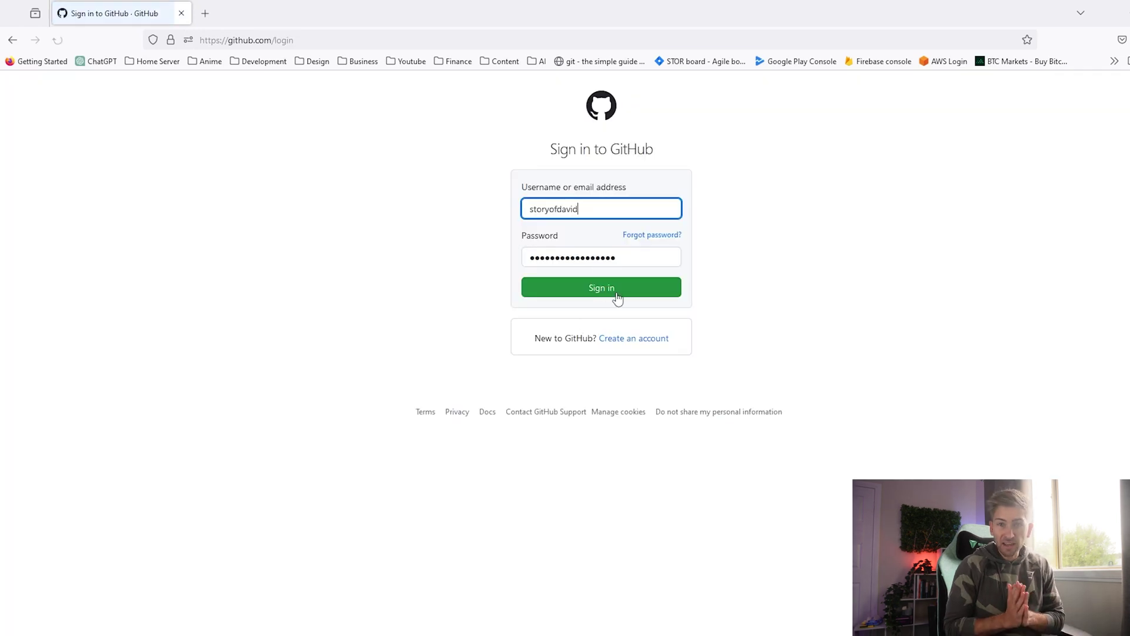
left_click(615, 290)
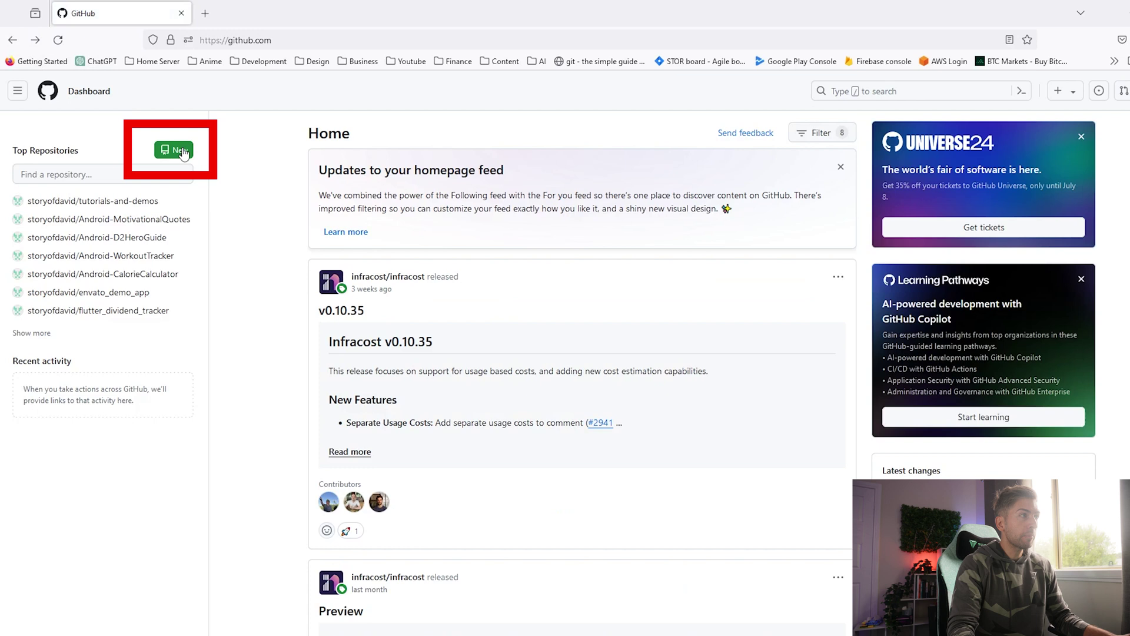
Create a private repository named home-server with the description "Repo for home server setup"
left_click(178, 151)
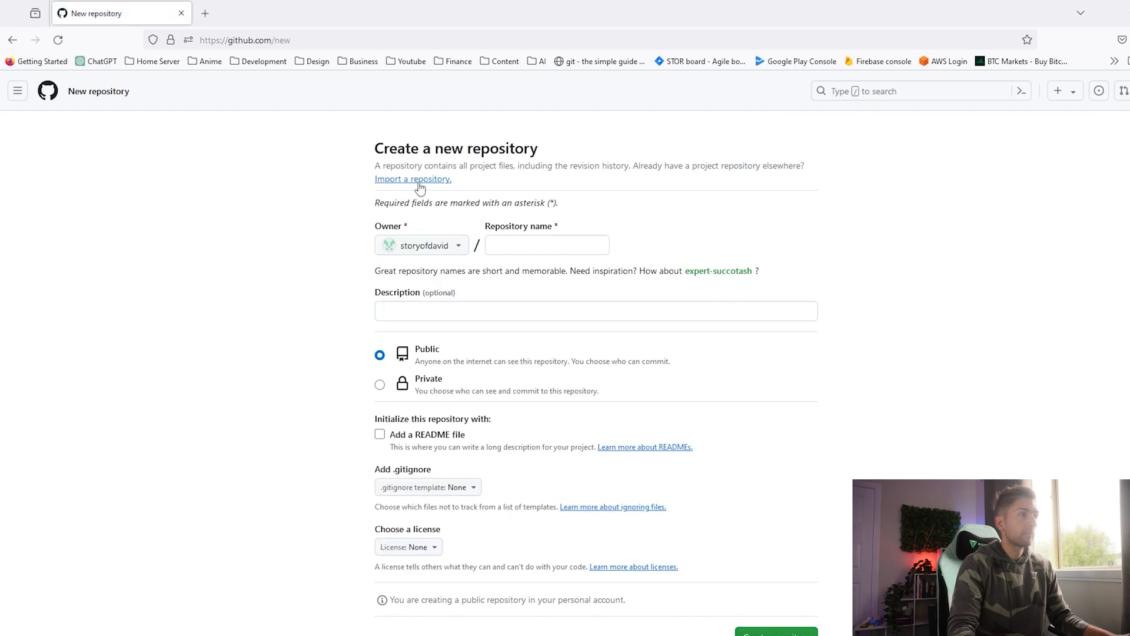
left_click(537, 243)
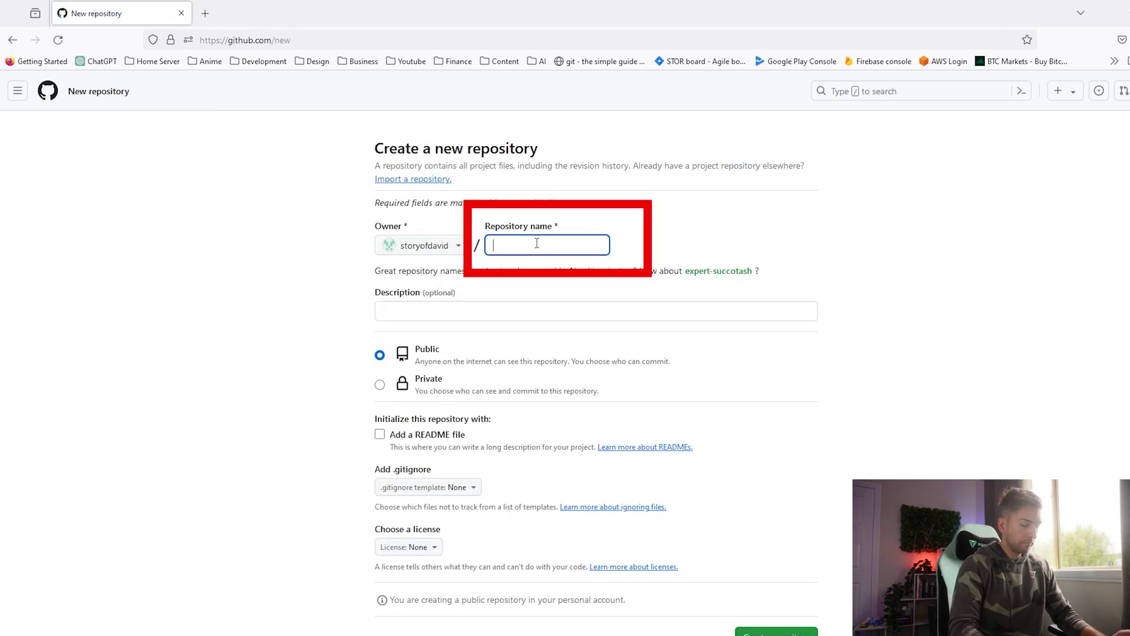
type("home-server")
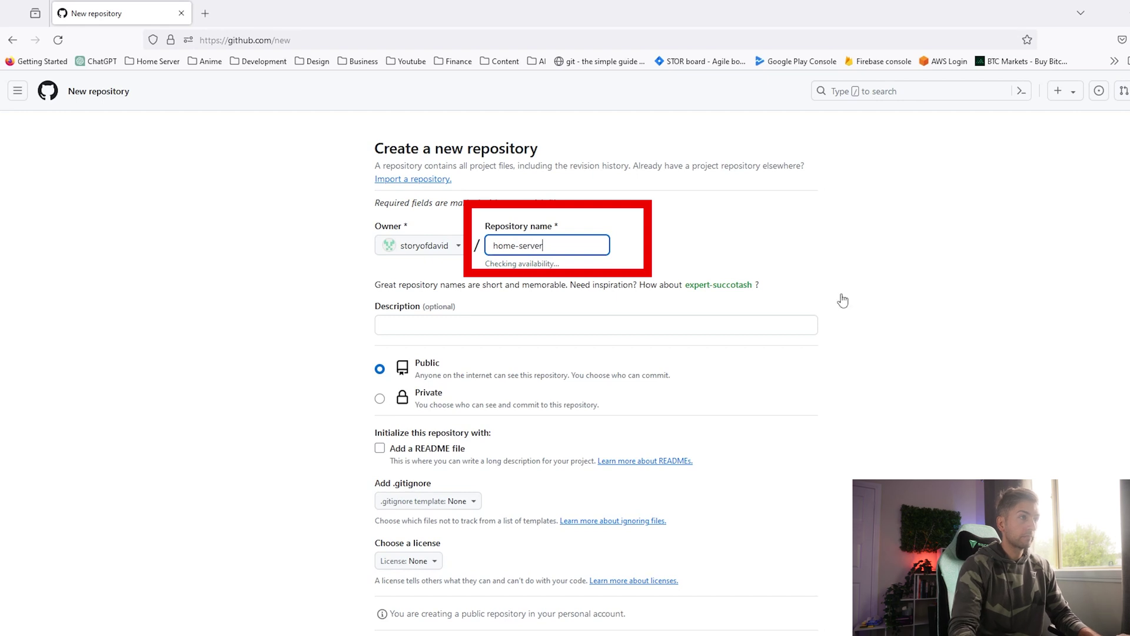
left_click(832, 316)
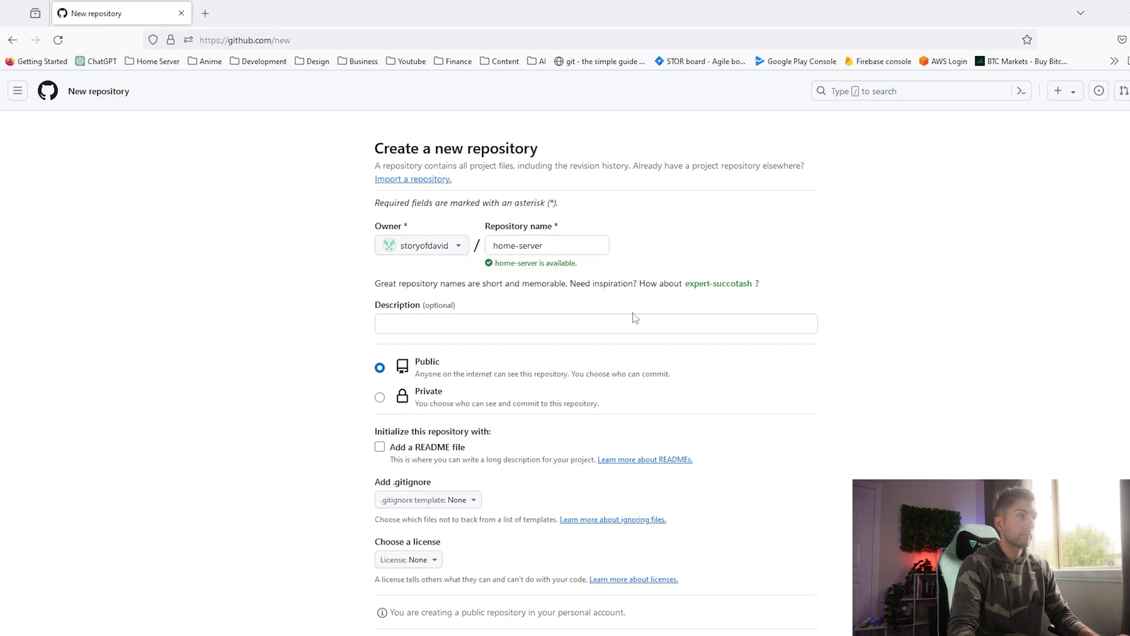
left_click(603, 321)
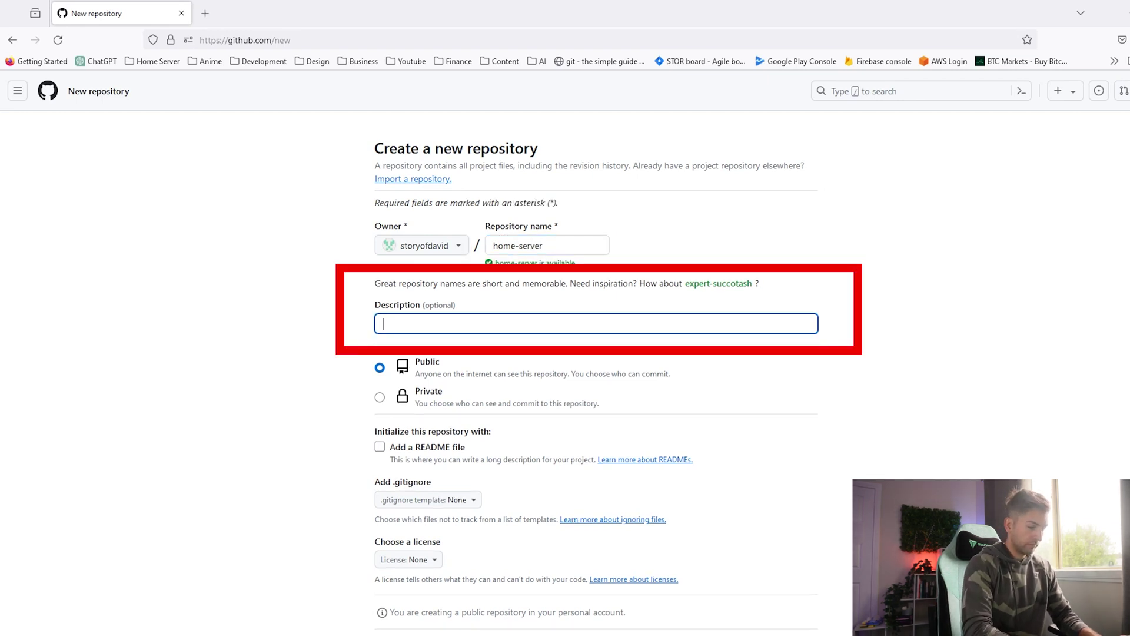
type("Repo for home server setup")
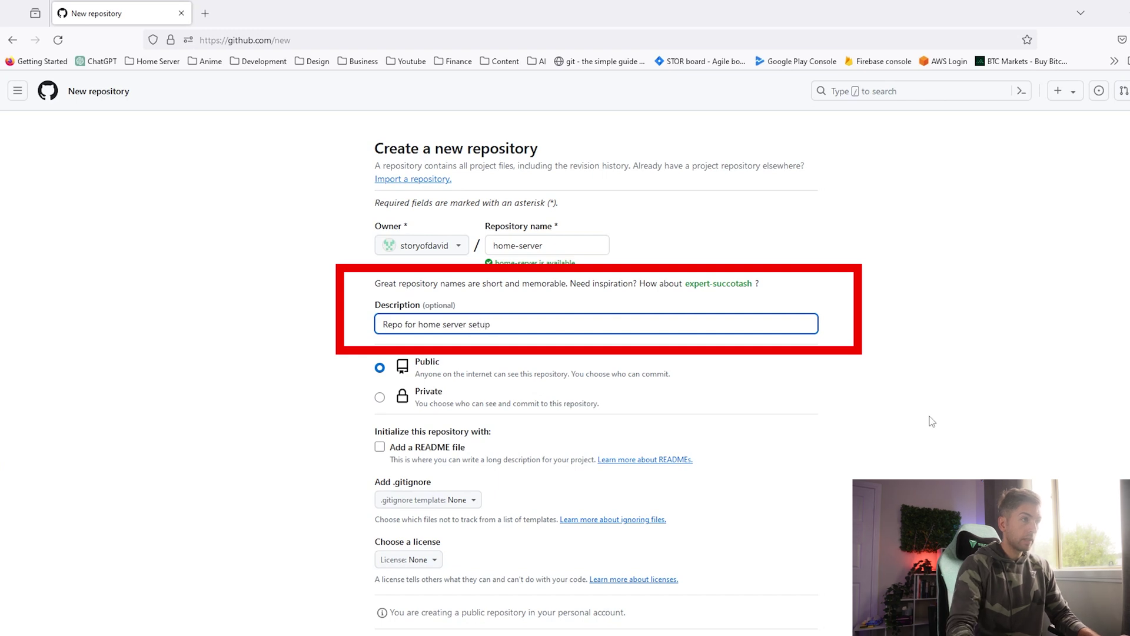
left_click(984, 432)
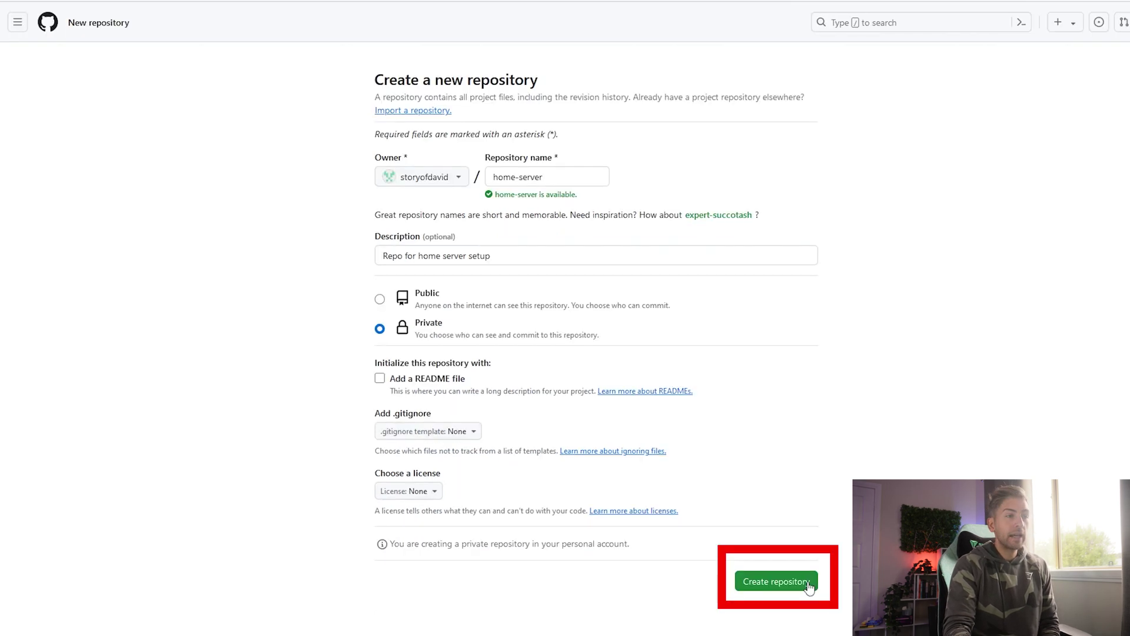
left_click(806, 586)
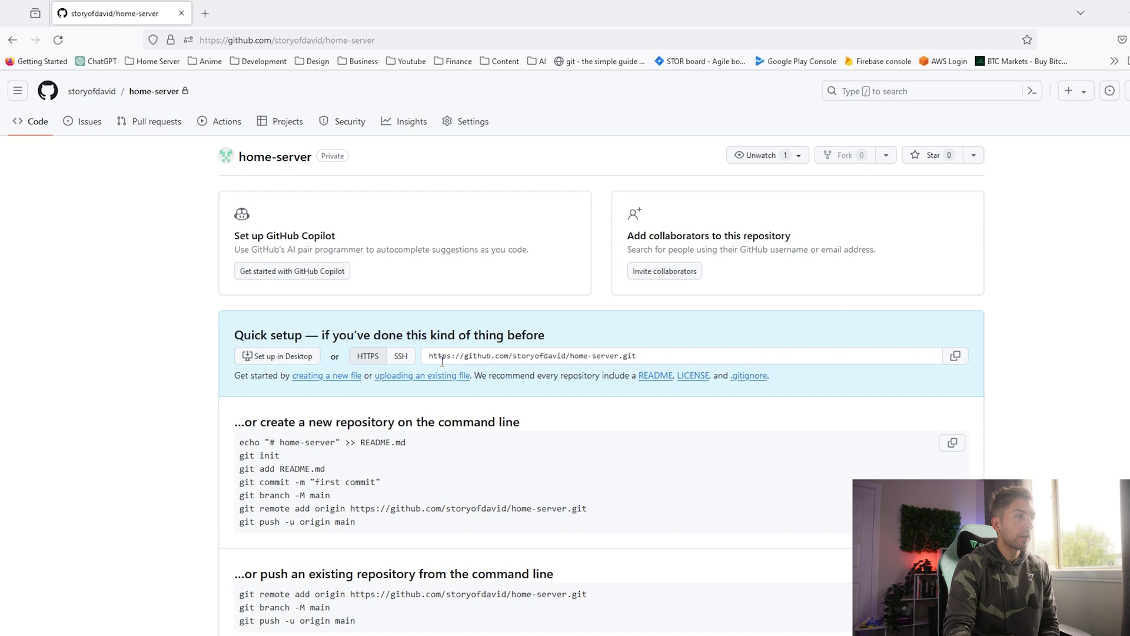
Copy the HTTPS clone URL of the home-server repository
left_click(811, 286)
left_click(957, 356)
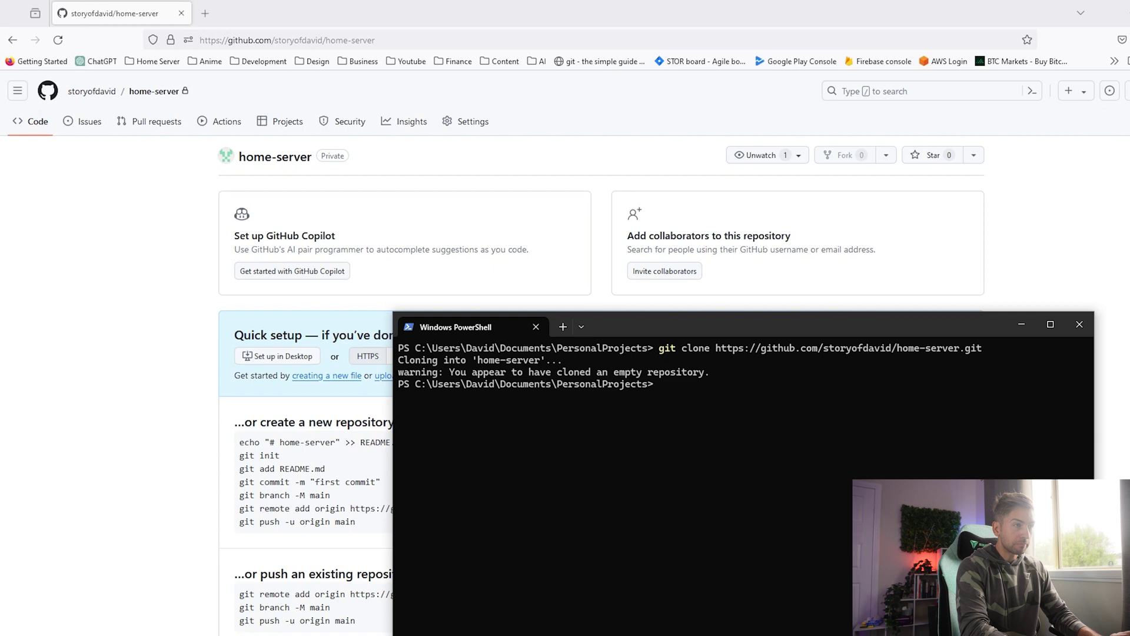
In PowerShell, list the project directories, change into home-server and open it in VS Code with "code ."
type("ls")
key("Return")
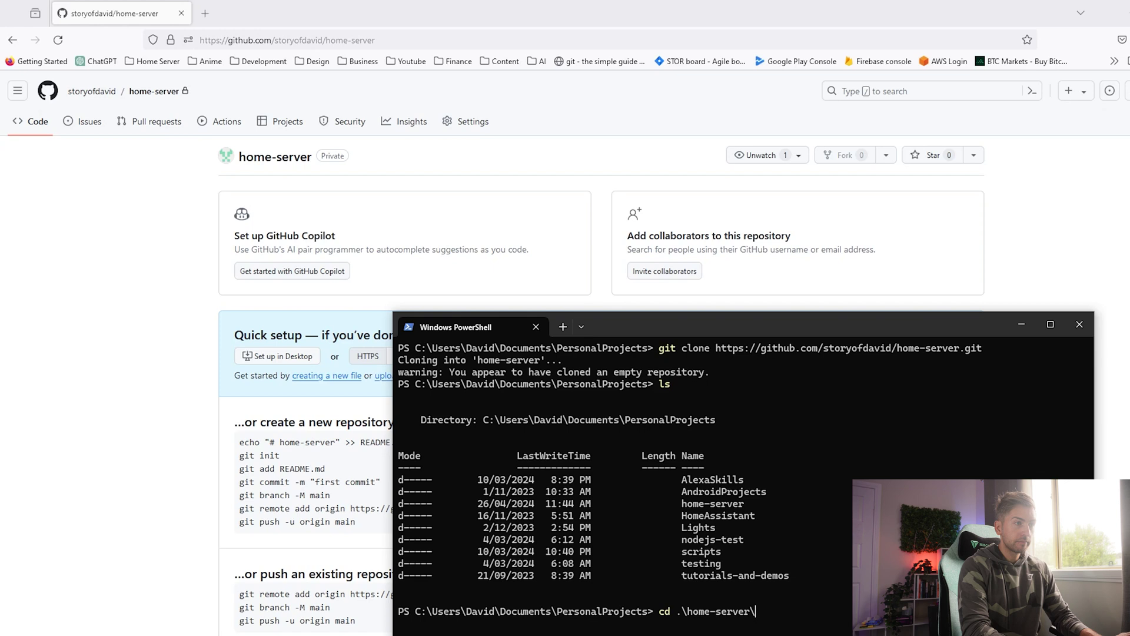
key("Return")
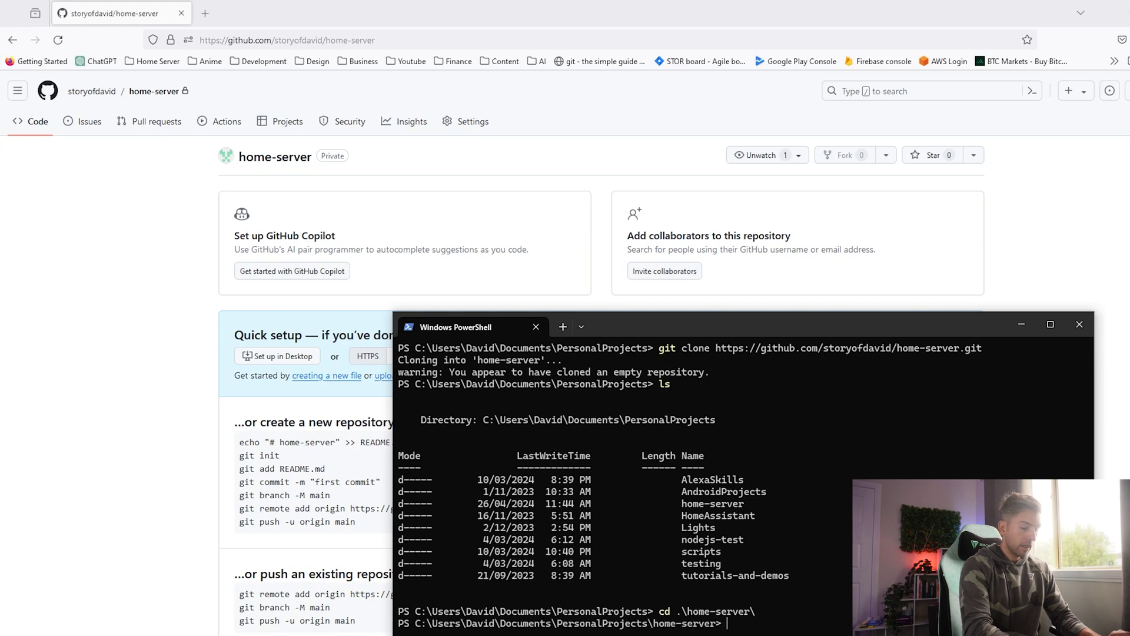
type("code")
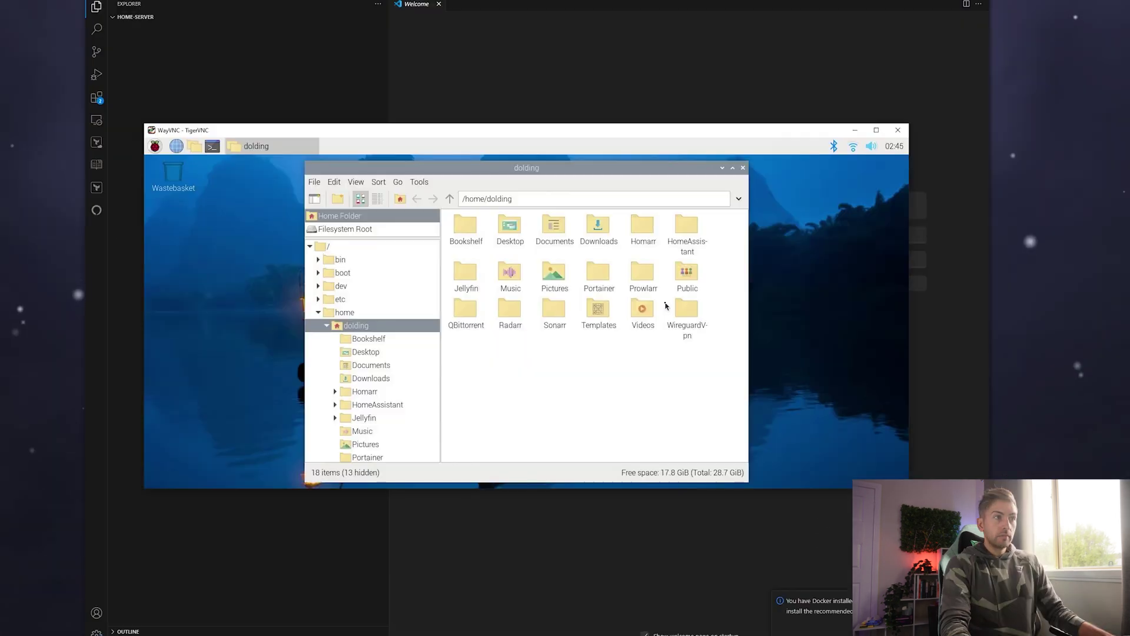
Look over the Homarr, HomeAssistant and Portainer folders in the Raspberry Pi's home directory
left_click(643, 223)
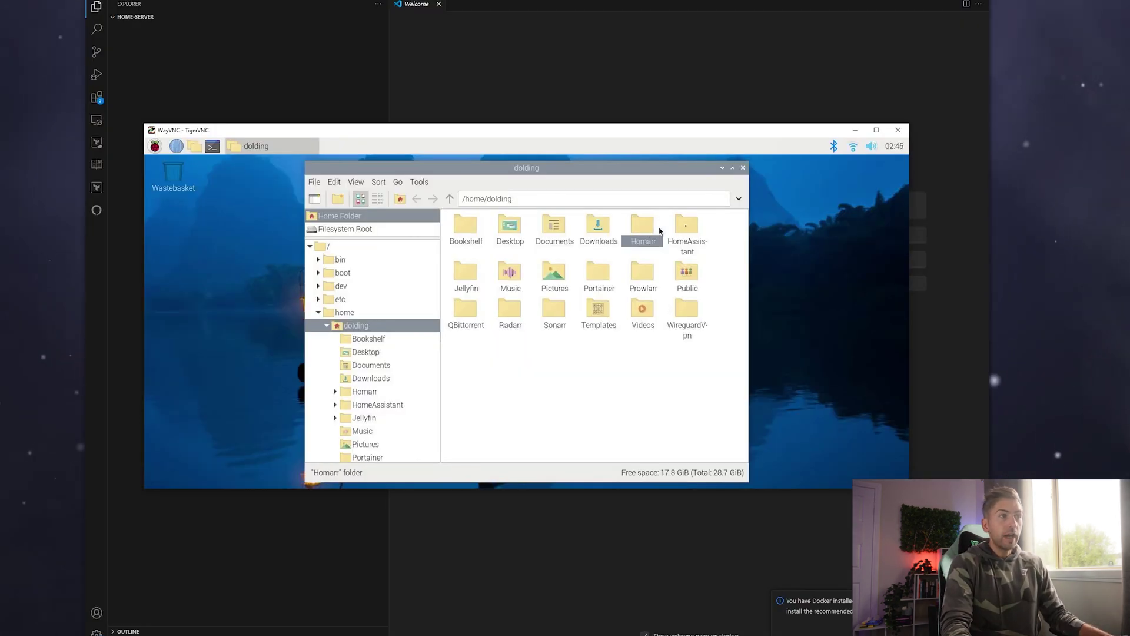
left_click(695, 229)
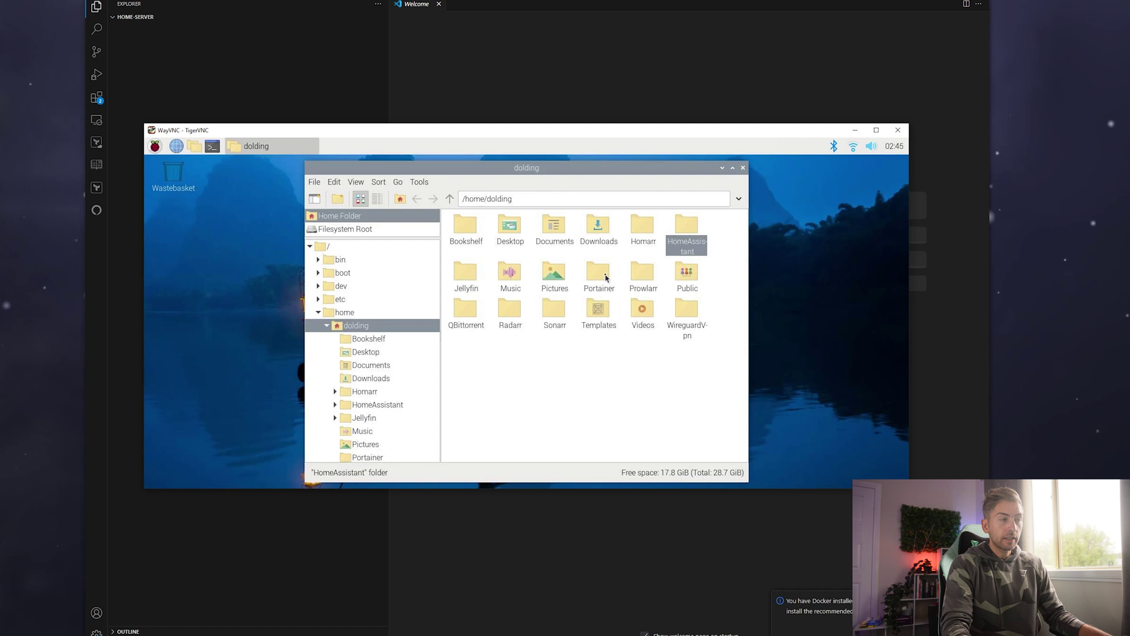
left_click(603, 275)
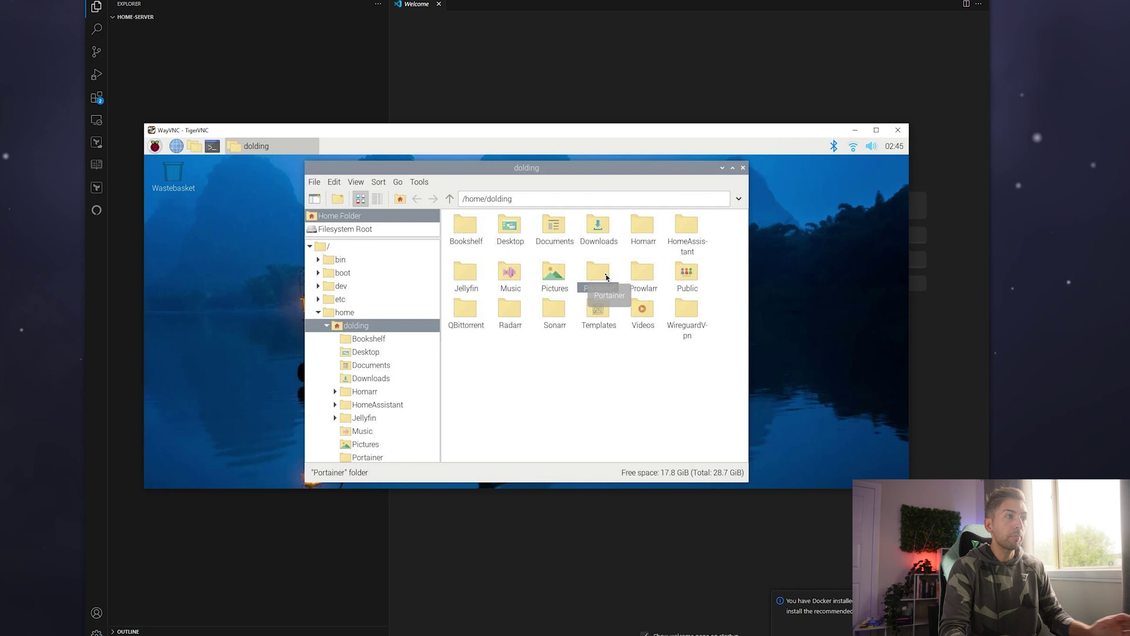
left_click(634, 229)
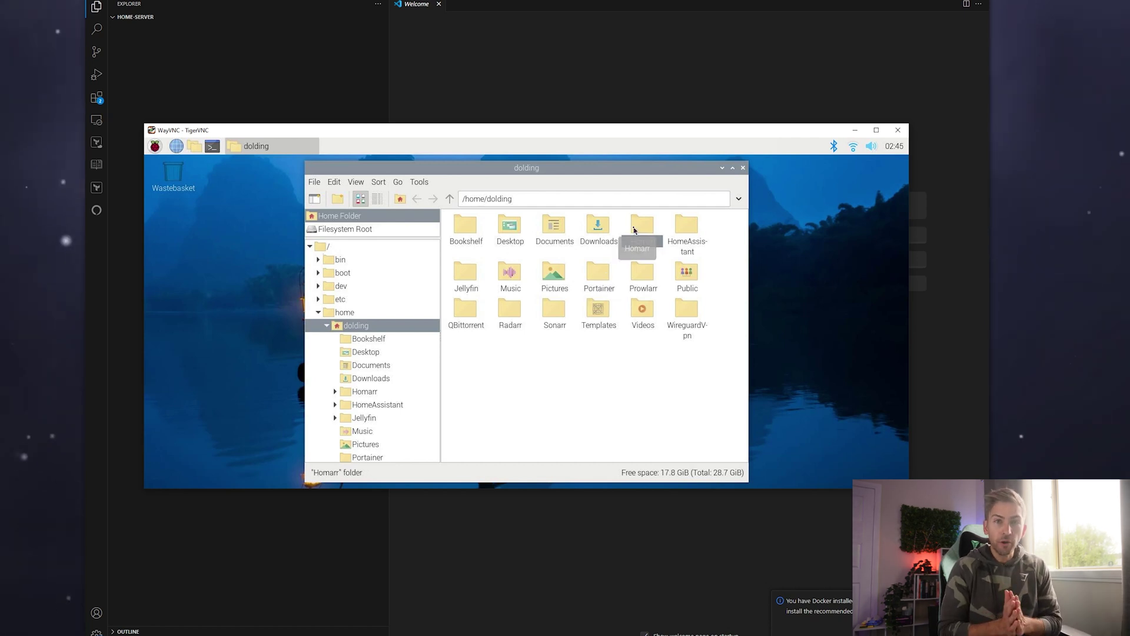
Switch to VS Code and create a folder named Homarr in the home-server project
left_click(161, 54)
right_click(161, 54)
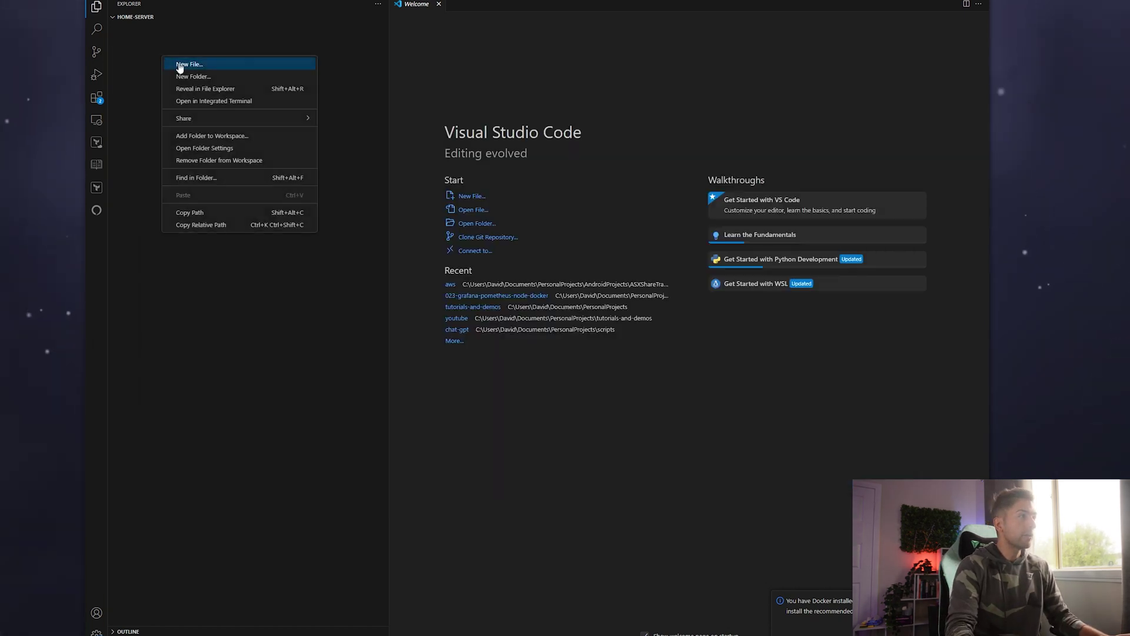
left_click(179, 65)
right_click(173, 60)
left_click(206, 84)
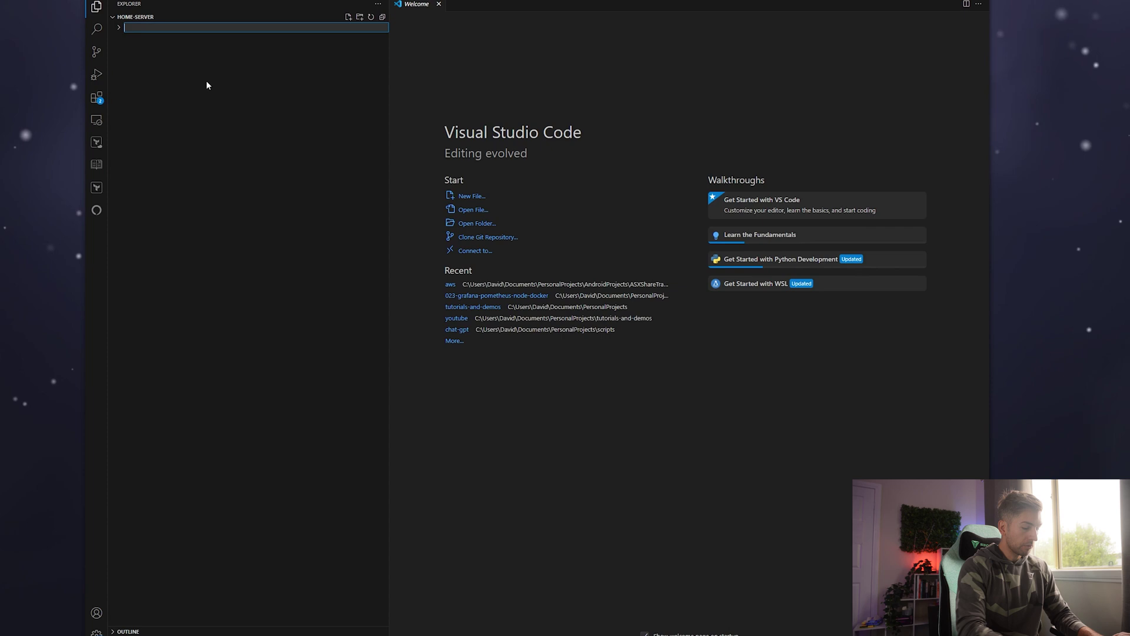
type("Homarr")
key("Return")
Switch to the Raspberry Pi's file manager and select docker-compose.yaml in the Homarr folder
key("alt+Tab")
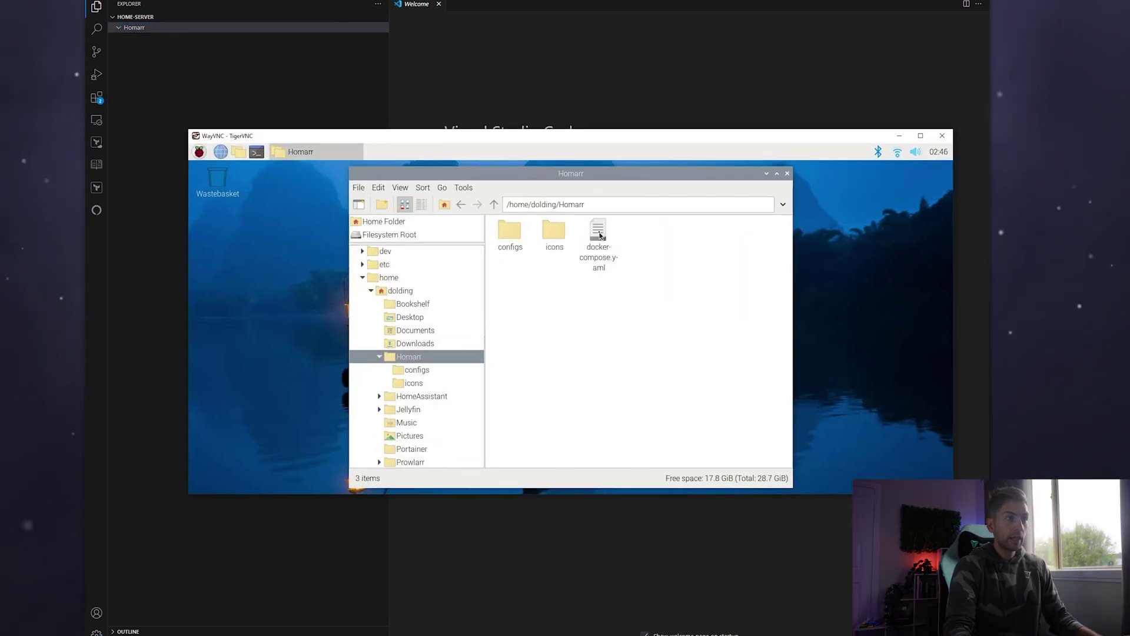
left_click(600, 235)
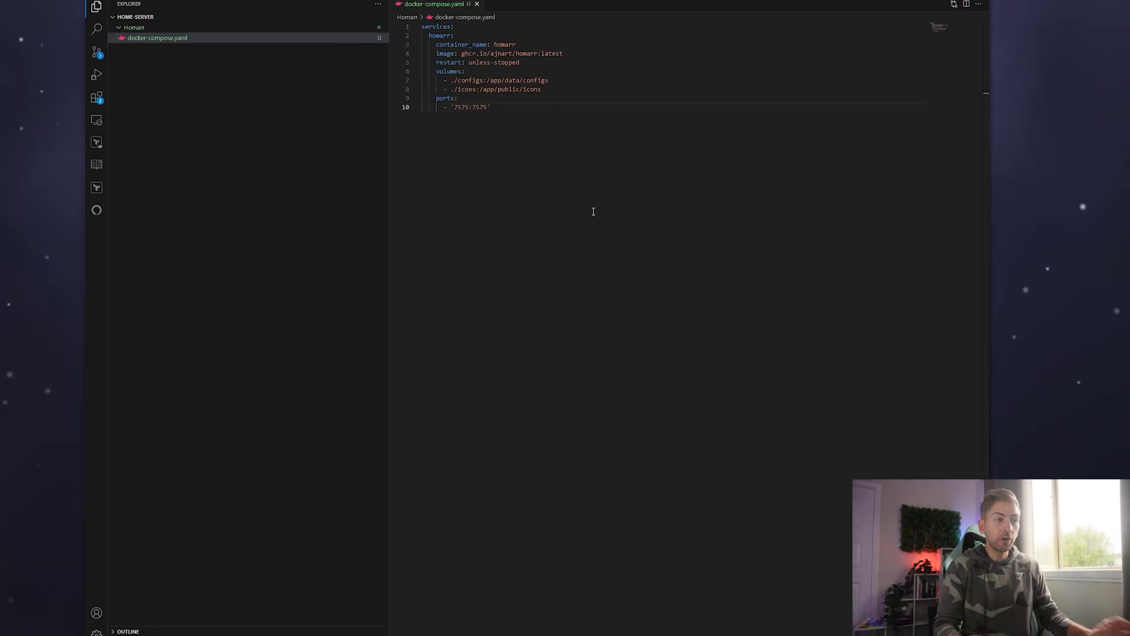
Switch to PowerShell, check the repository's Git status and stage all files with "git add *"
key("alt+Tab")
left_click(574, 307)
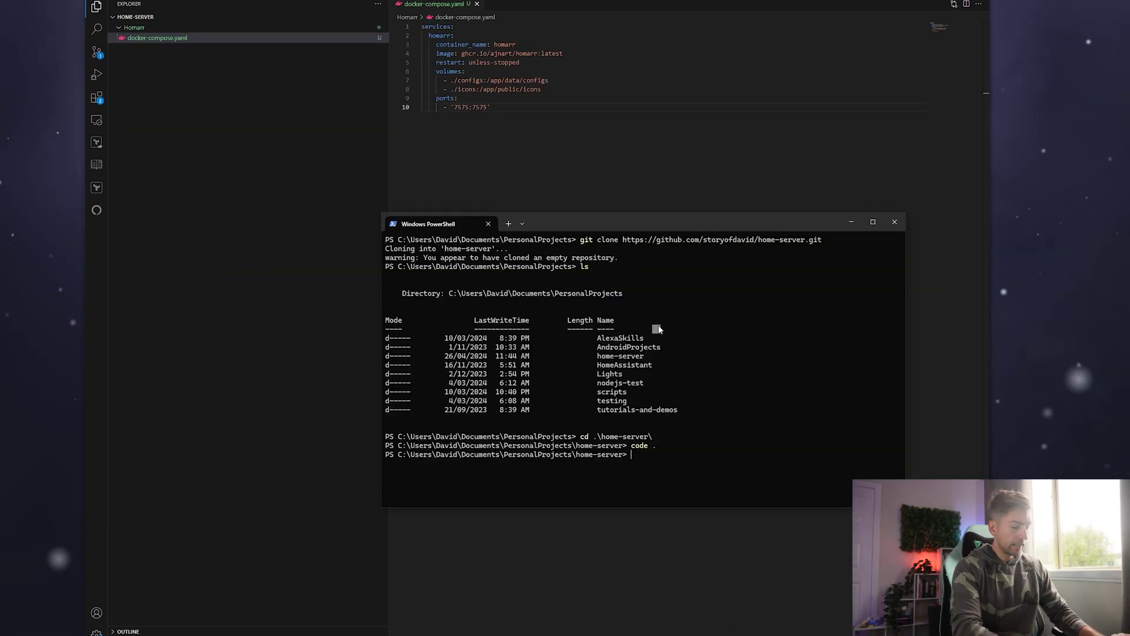
type("git status")
key("Return")
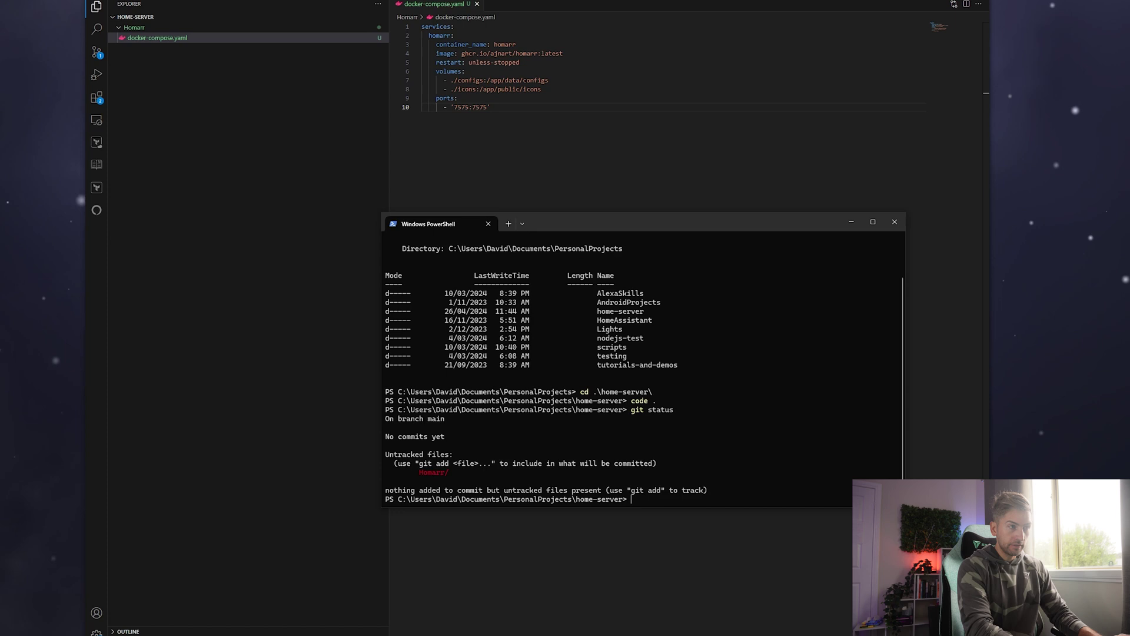
type("git add .")
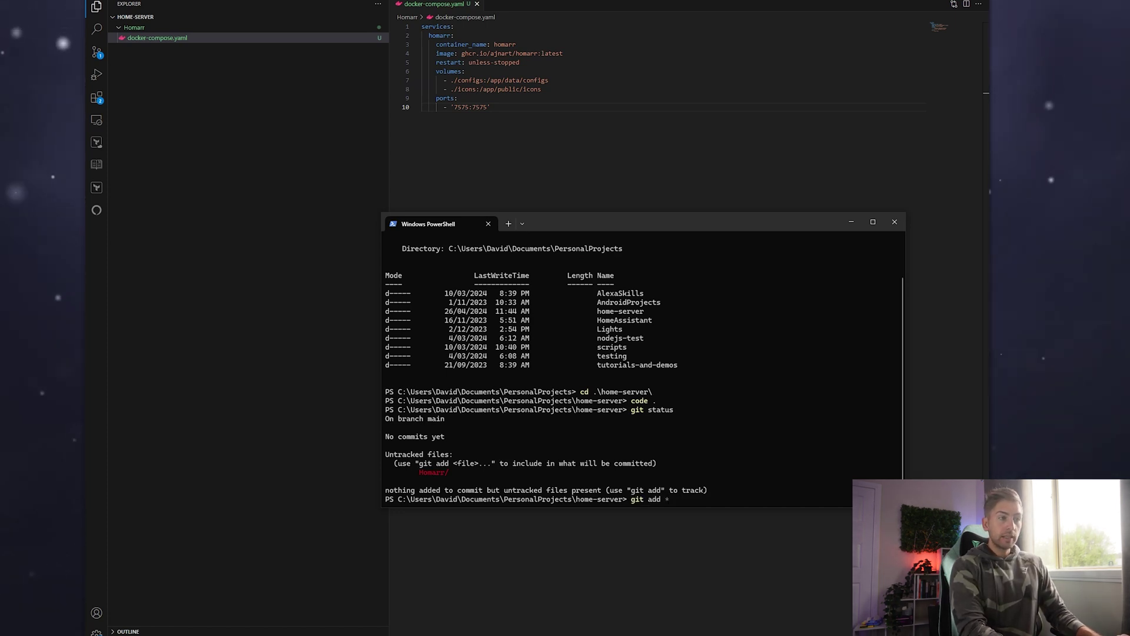
key("Return")
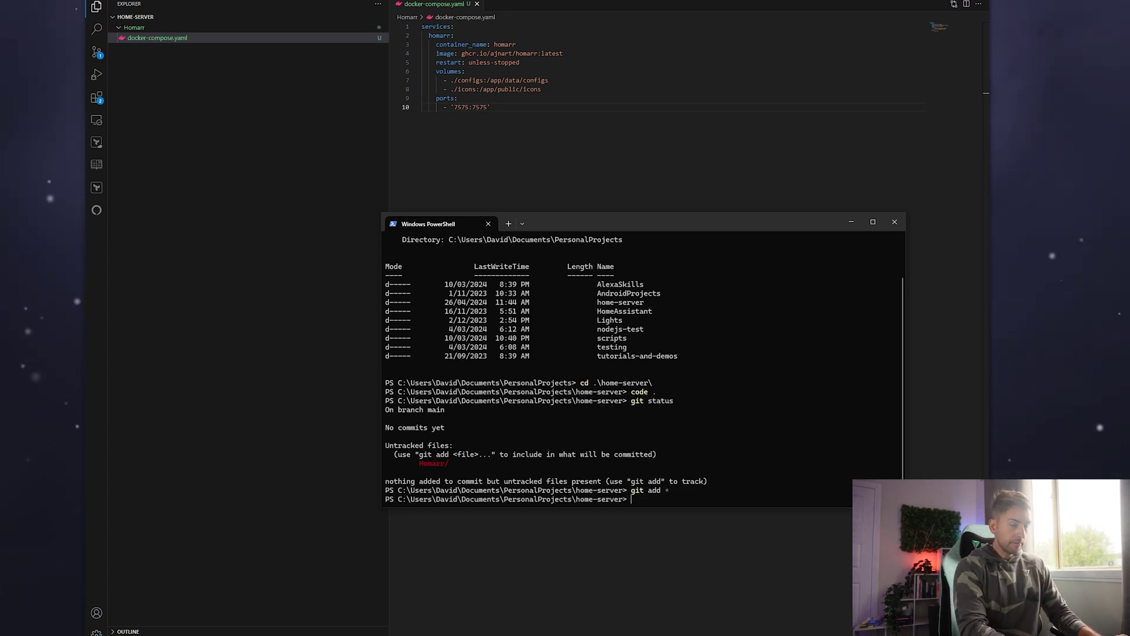
Commit the staged files with the message "added homarr config" and push them to GitHub
type("git comm")
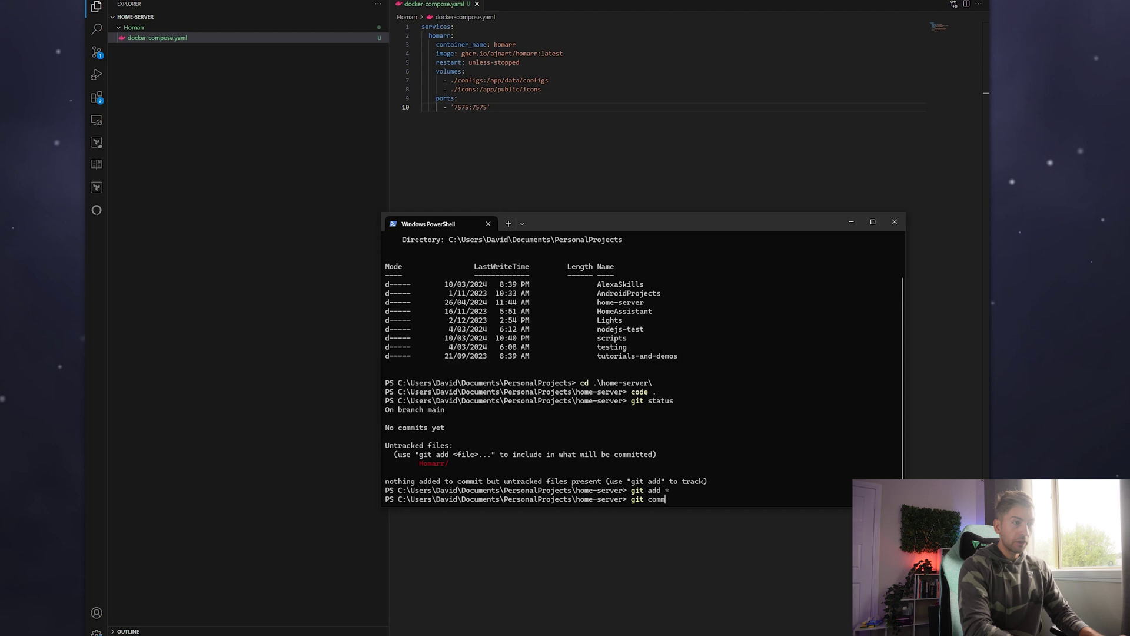
type("it -m ")
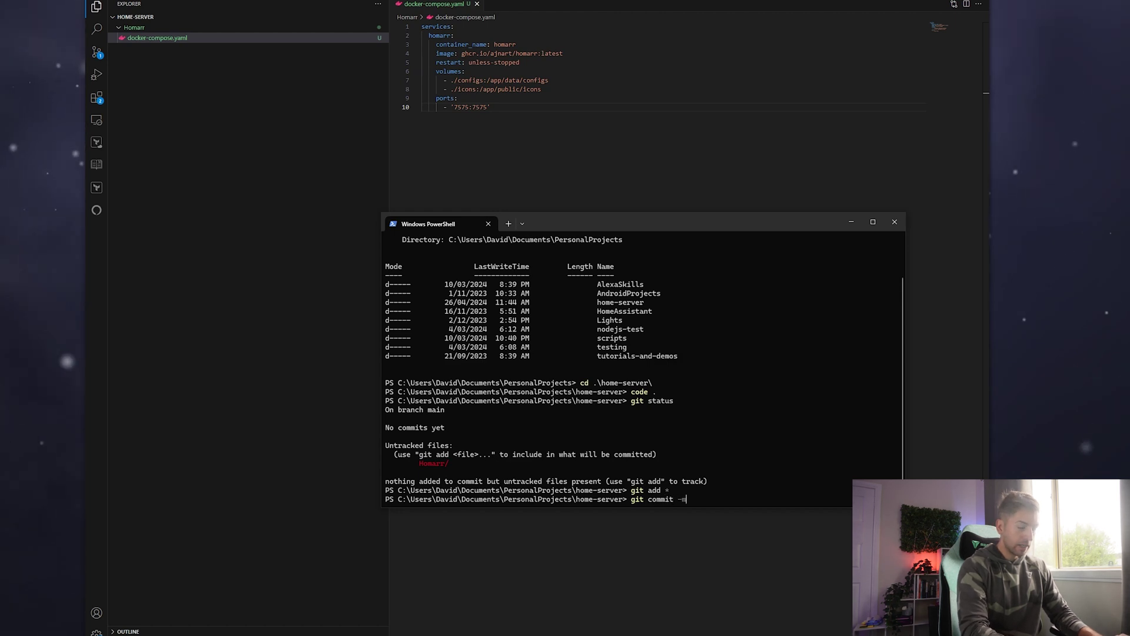
type("\"added homarr config")
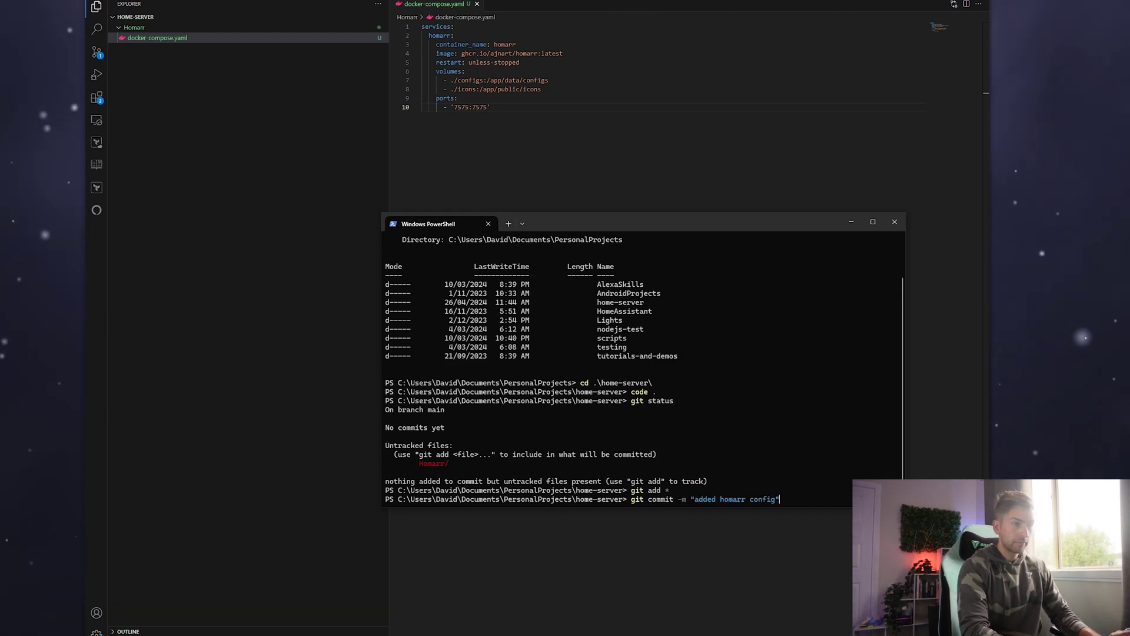
key("Return")
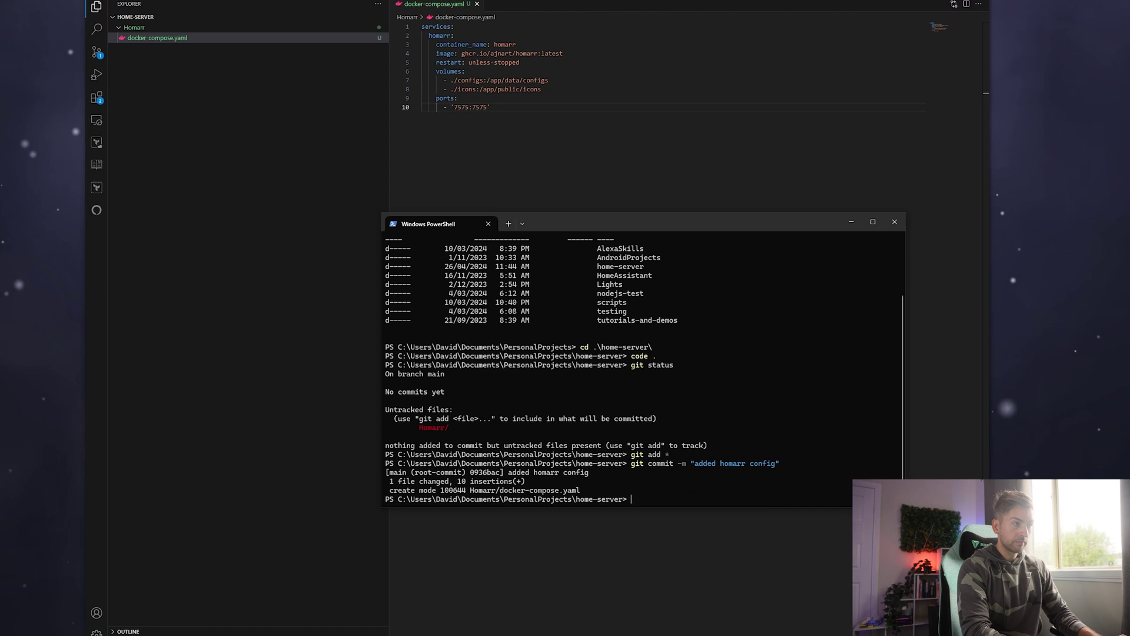
type("git push")
key("Return")
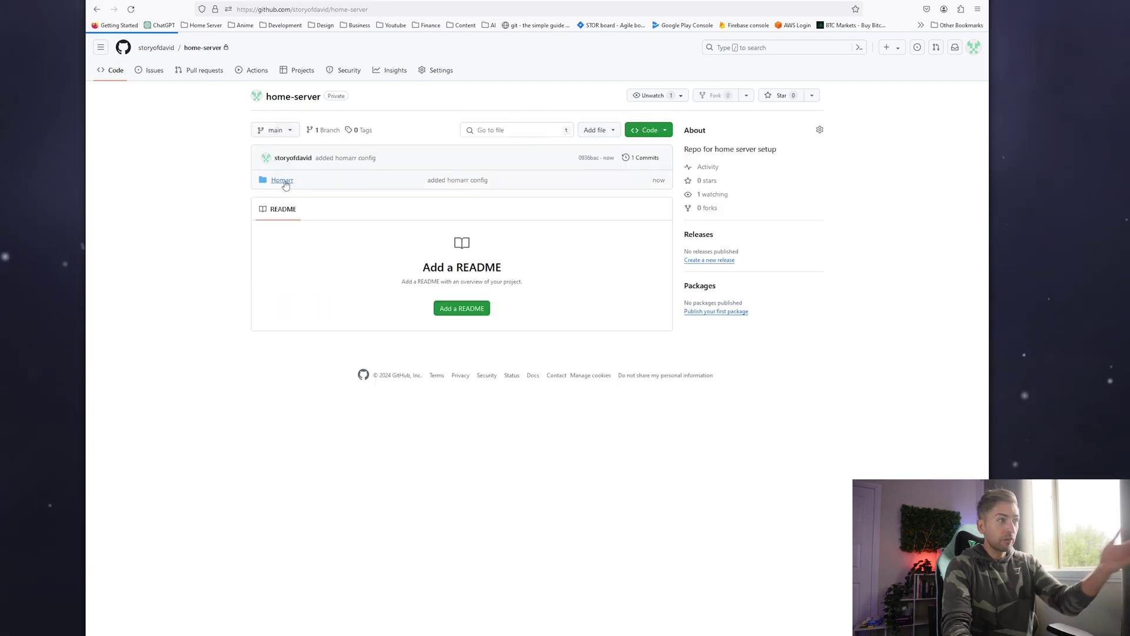
Open the Homarr folder in the home-server repository on GitHub to check its pushed contents
left_click(281, 180)
left_click(295, 189)
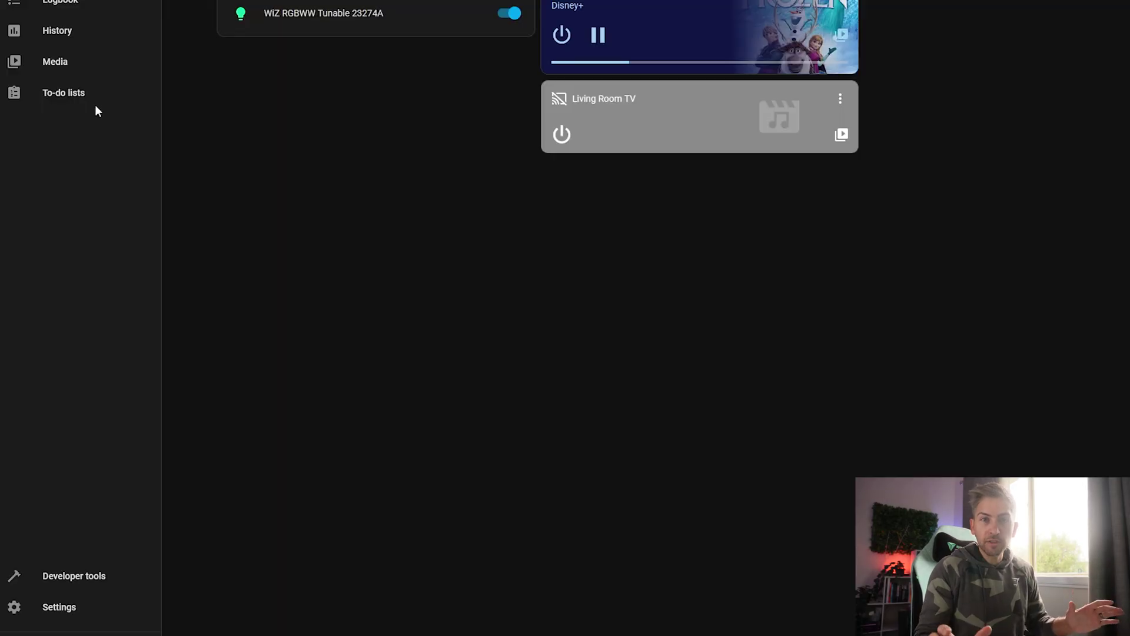
Open the Backups page in Home Assistant's system settings and start a new backup
left_click(26, 627)
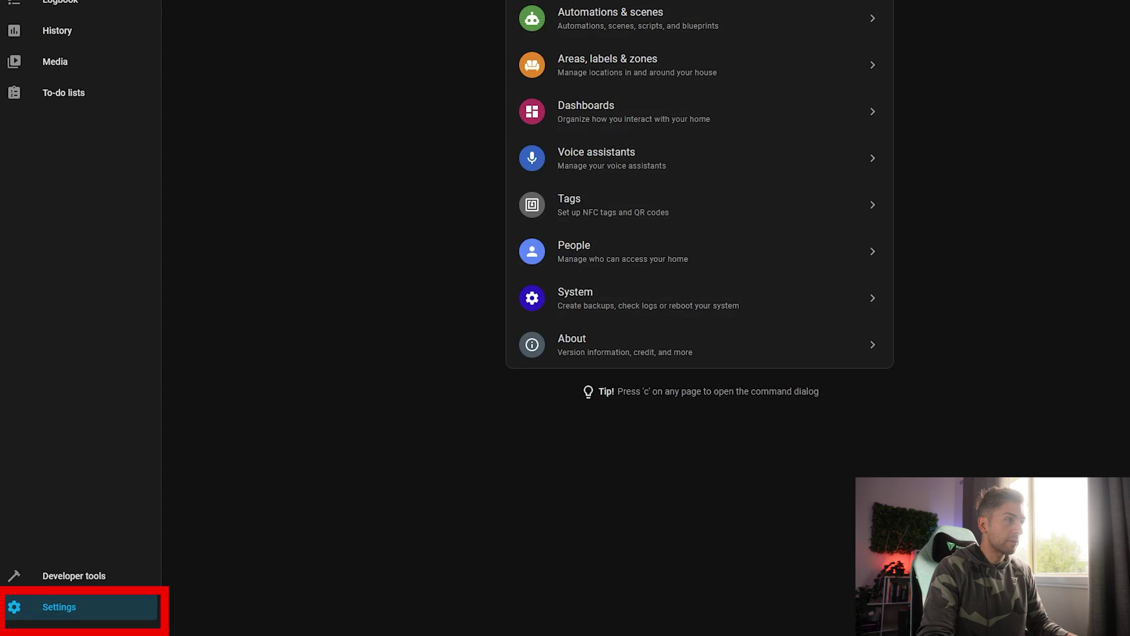
left_click(656, 453)
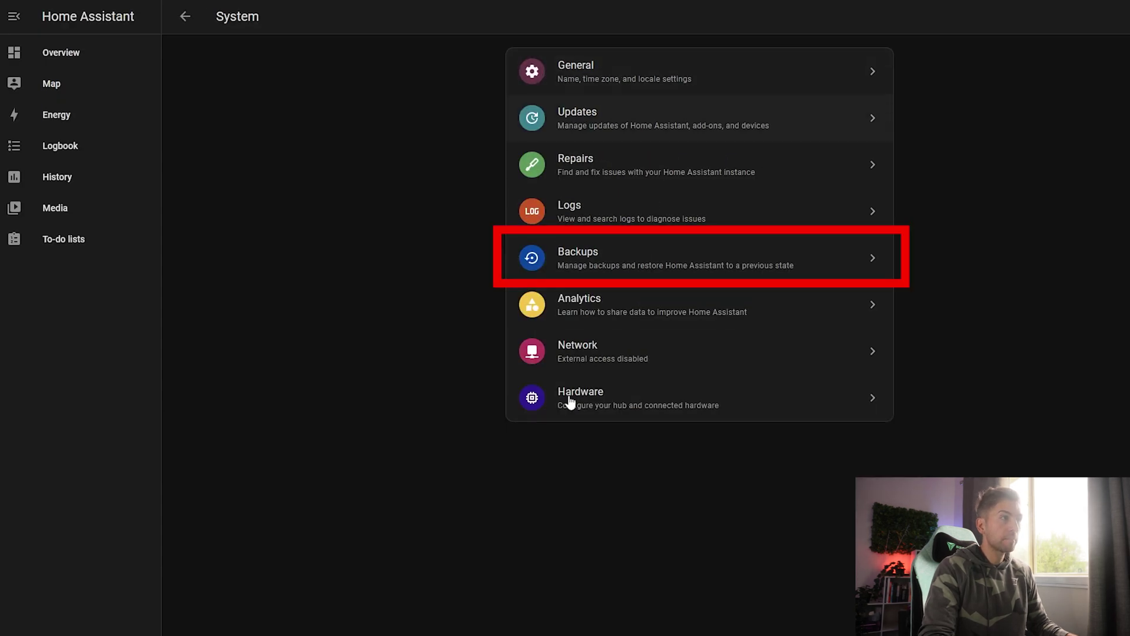
left_click(635, 259)
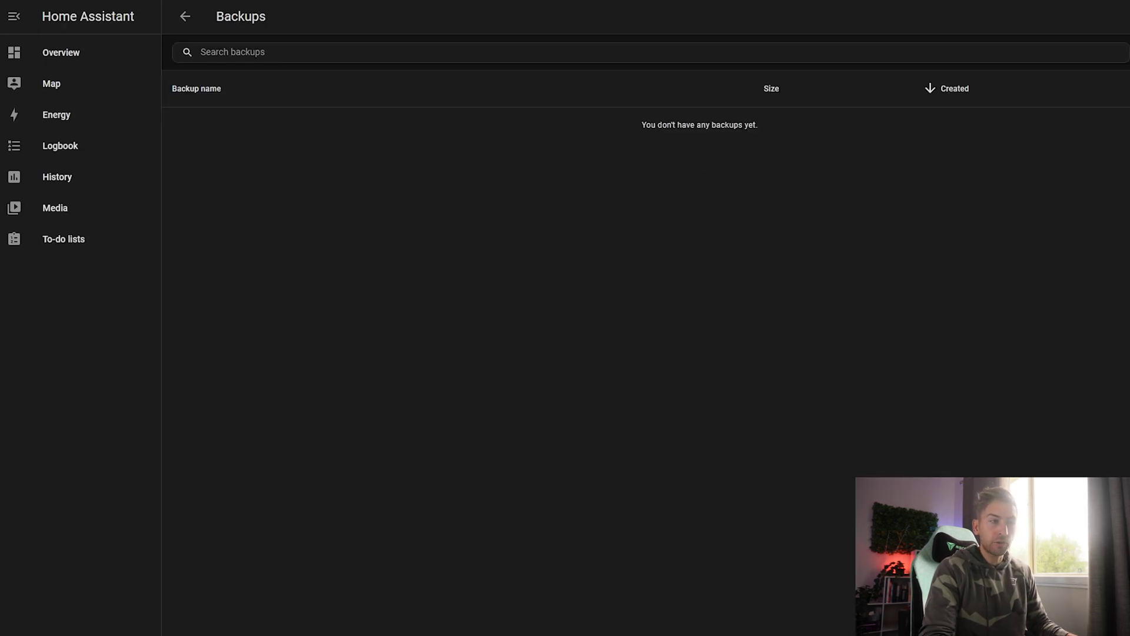
left_click(1056, 612)
left_click(670, 255)
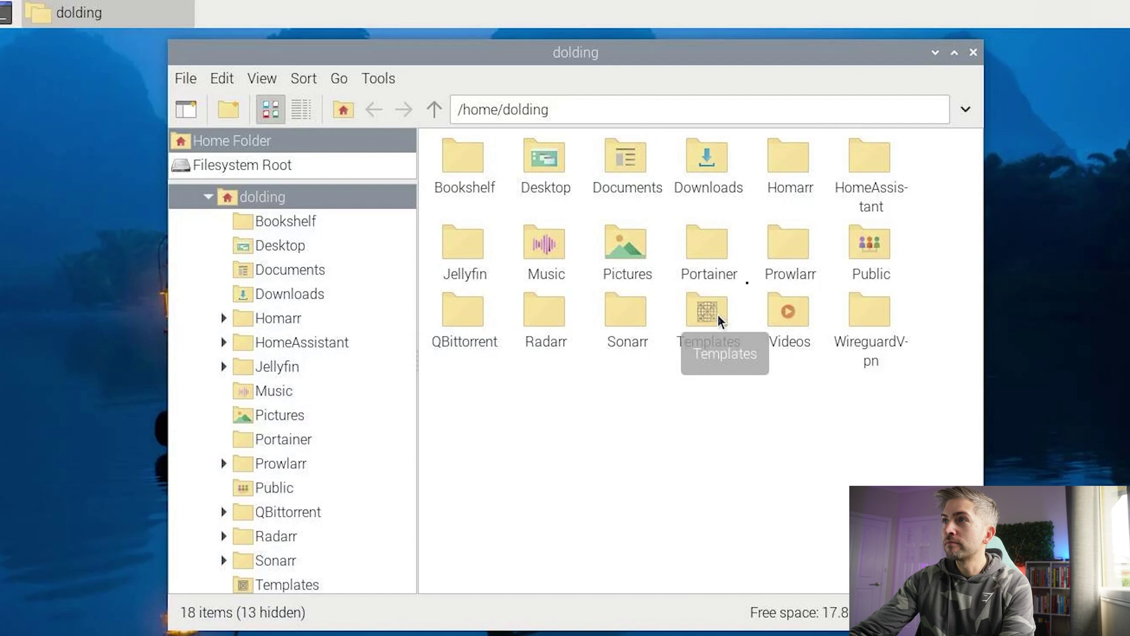
In the Raspberry Pi's file manager, examine the contents of Prowlarr's data folder, then return to the home folder
left_click(800, 255)
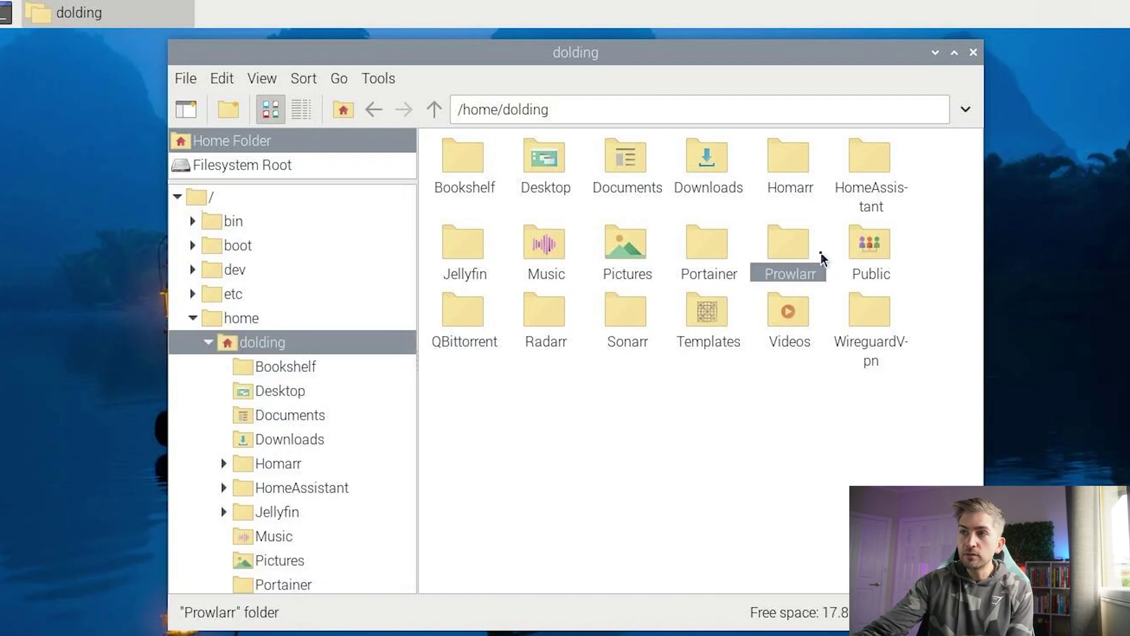
double_click(792, 250)
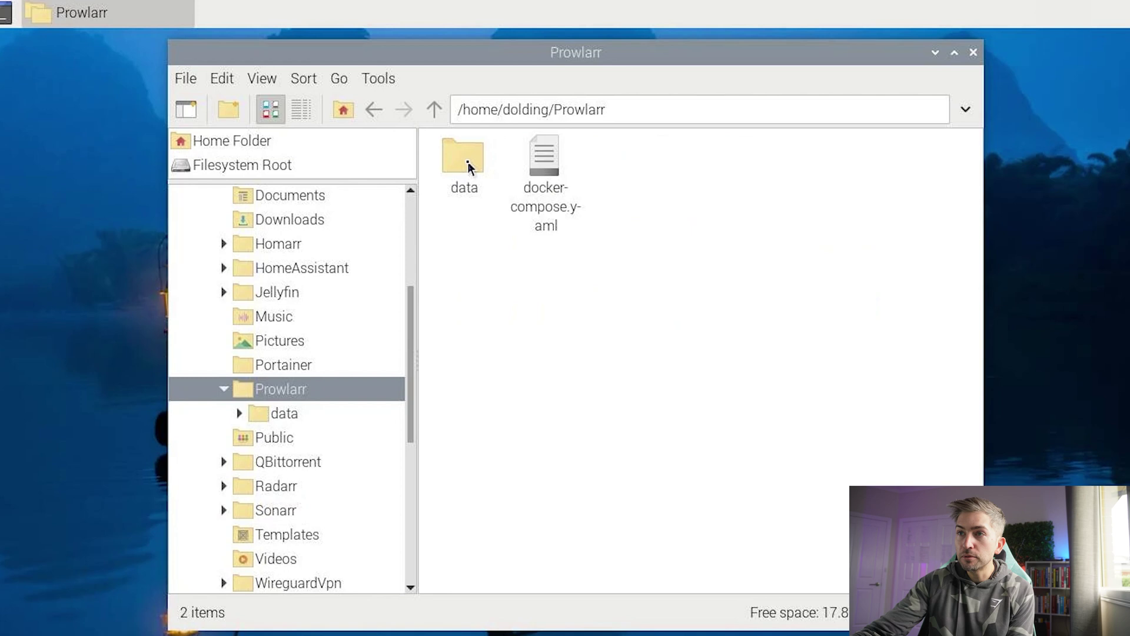
left_click_drag(471, 168, 470, 172)
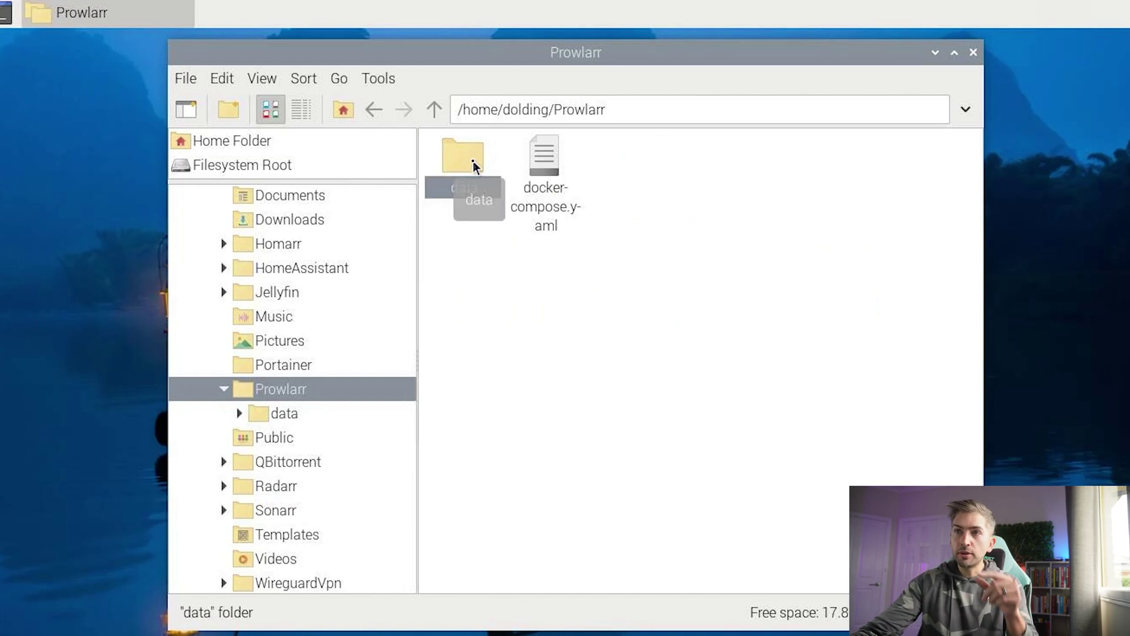
double_click(471, 166)
left_click_drag(871, 277, 428, 142)
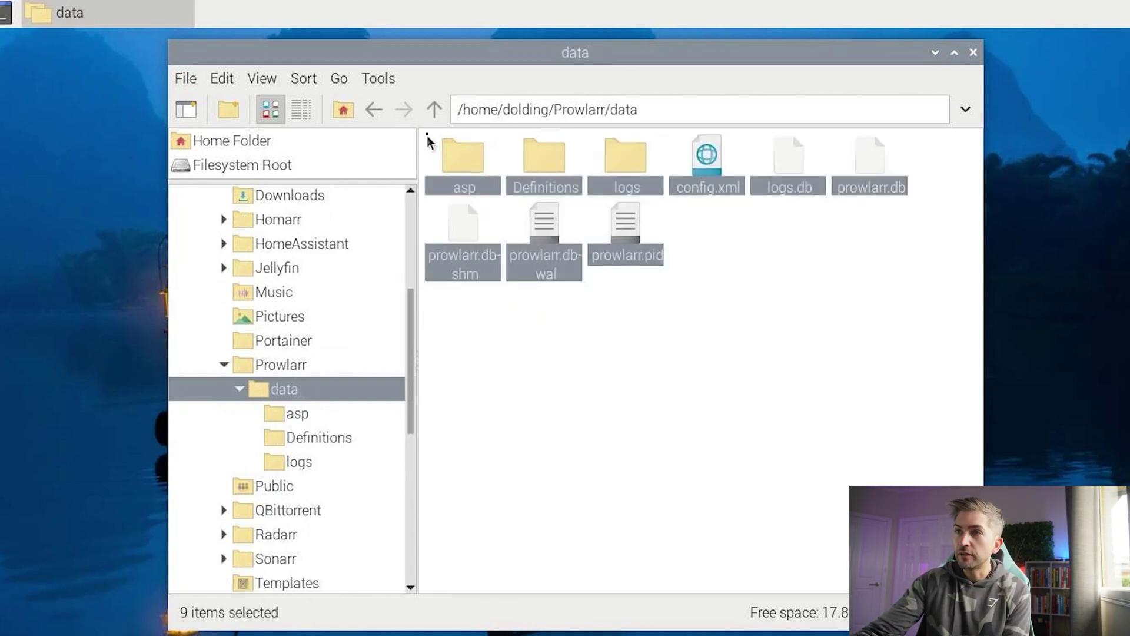
left_click(433, 109)
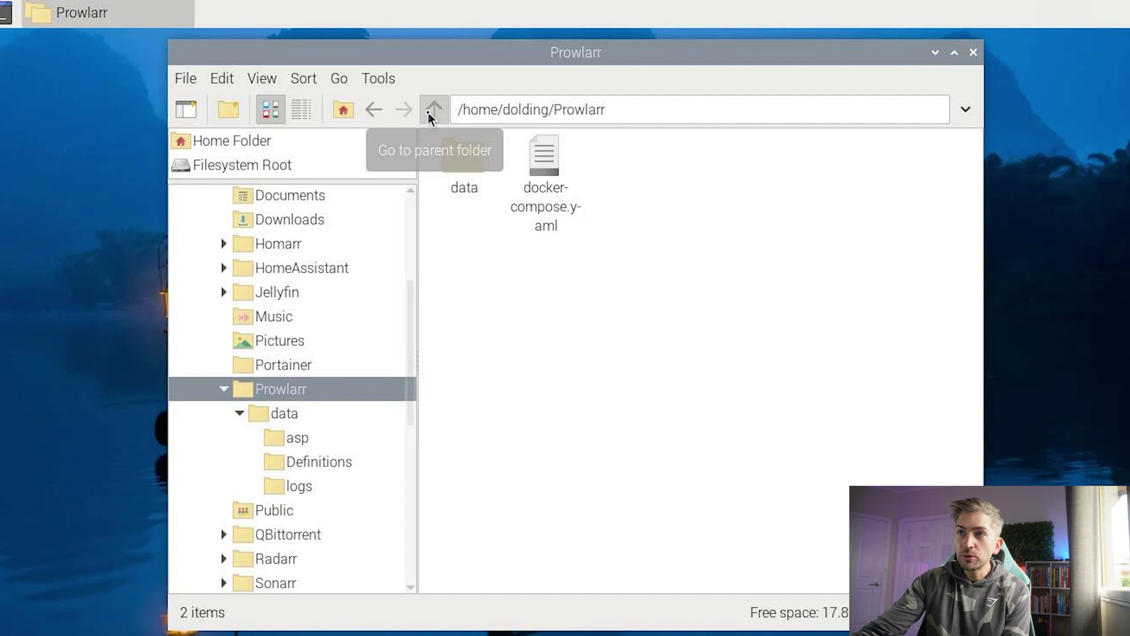
left_click(433, 110)
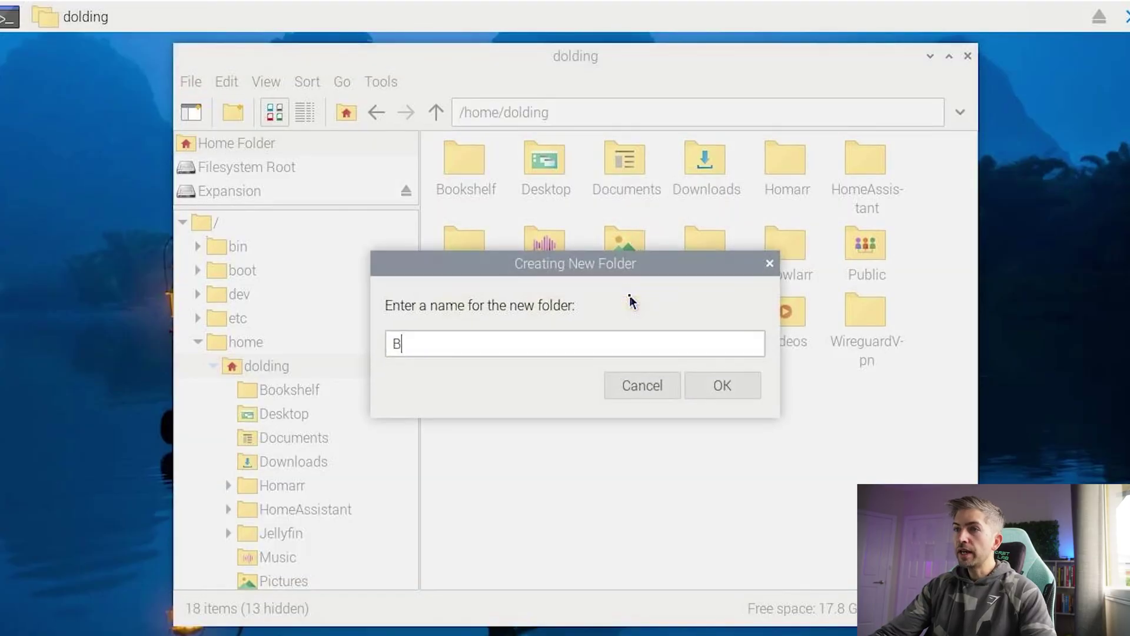
Create a folder named "Backup Script" in the home folder and add a new file named backup-script.sh inside it
type("ackups")
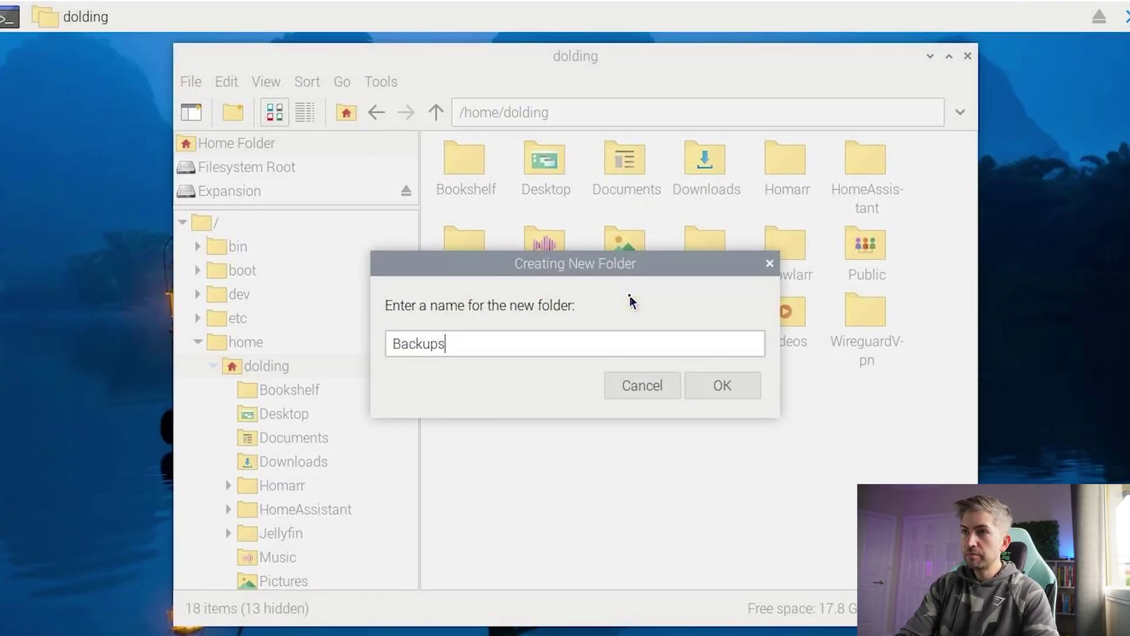
key("Return")
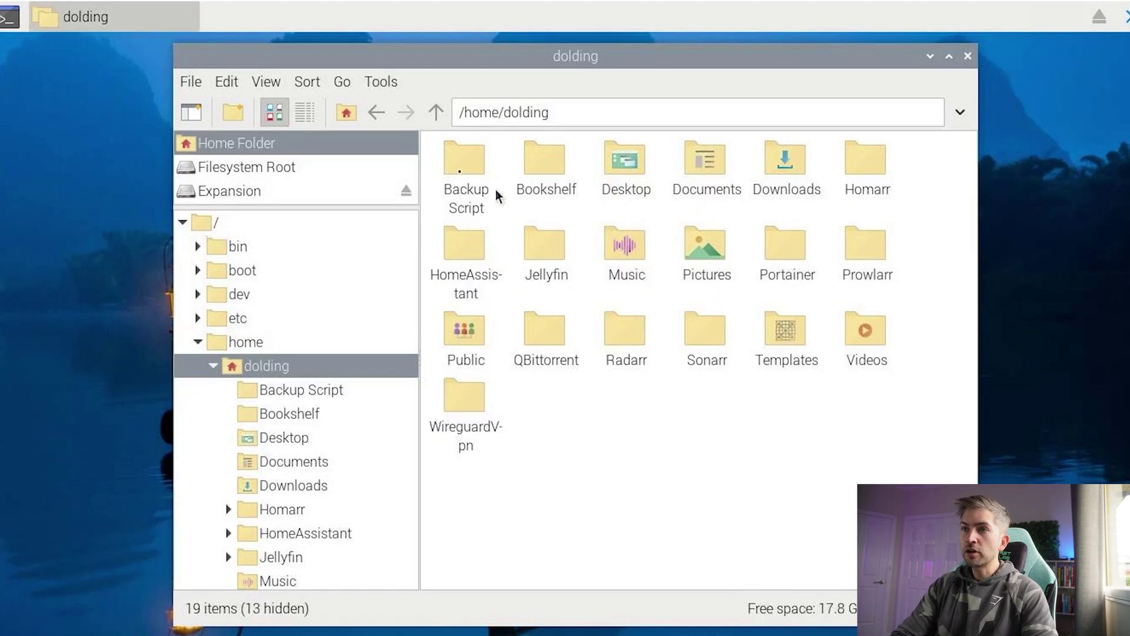
double_click(450, 162)
right_click(471, 199)
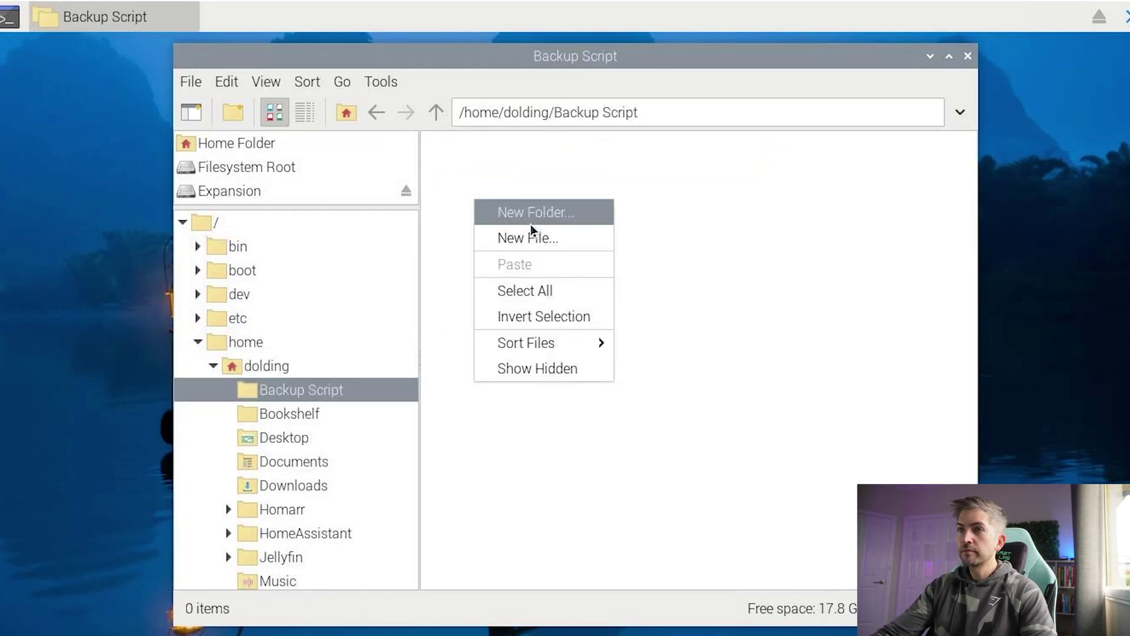
left_click(541, 246)
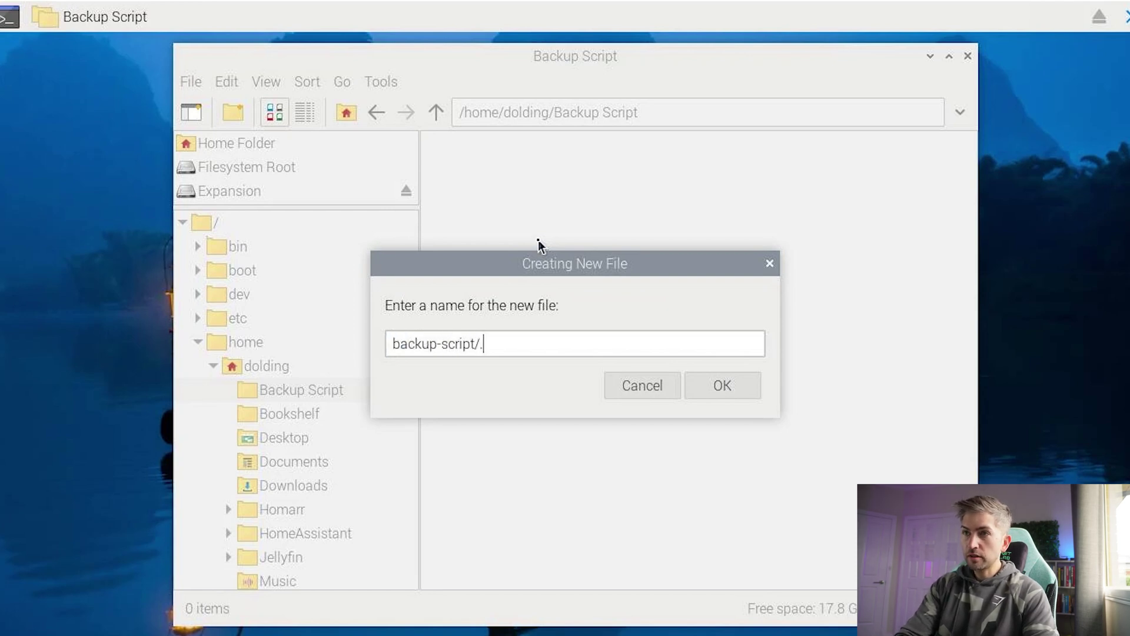
key("Return")
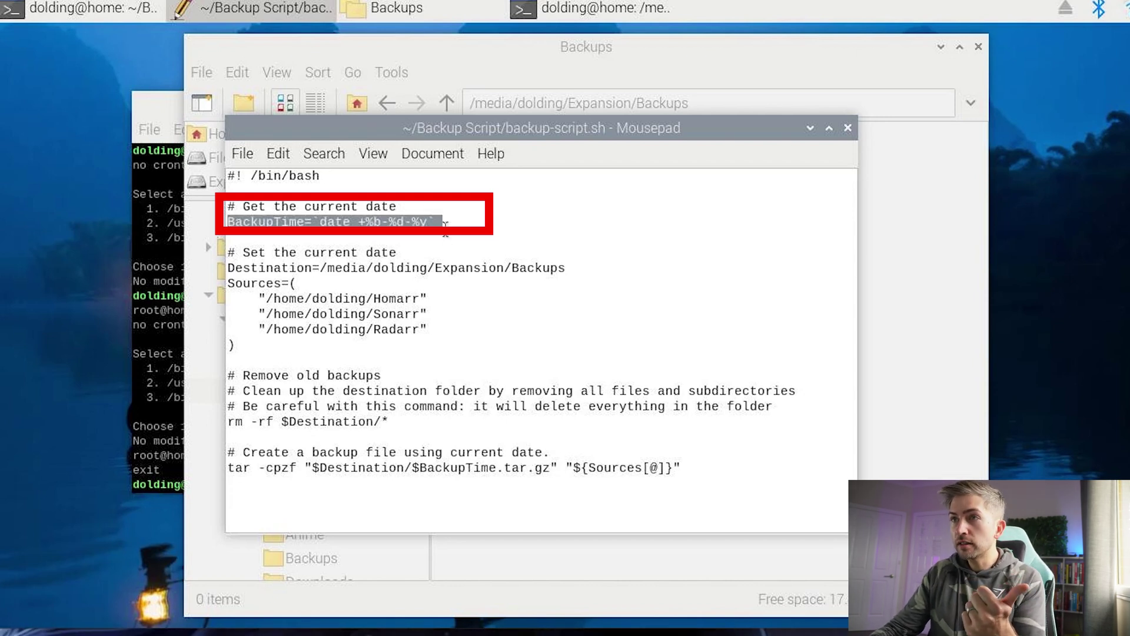
Compare the Destination path in backup-script.sh with the path of the Expansion drive's Backups folder in the file manager
left_click(322, 269)
left_click_drag(465, 267, 549, 265)
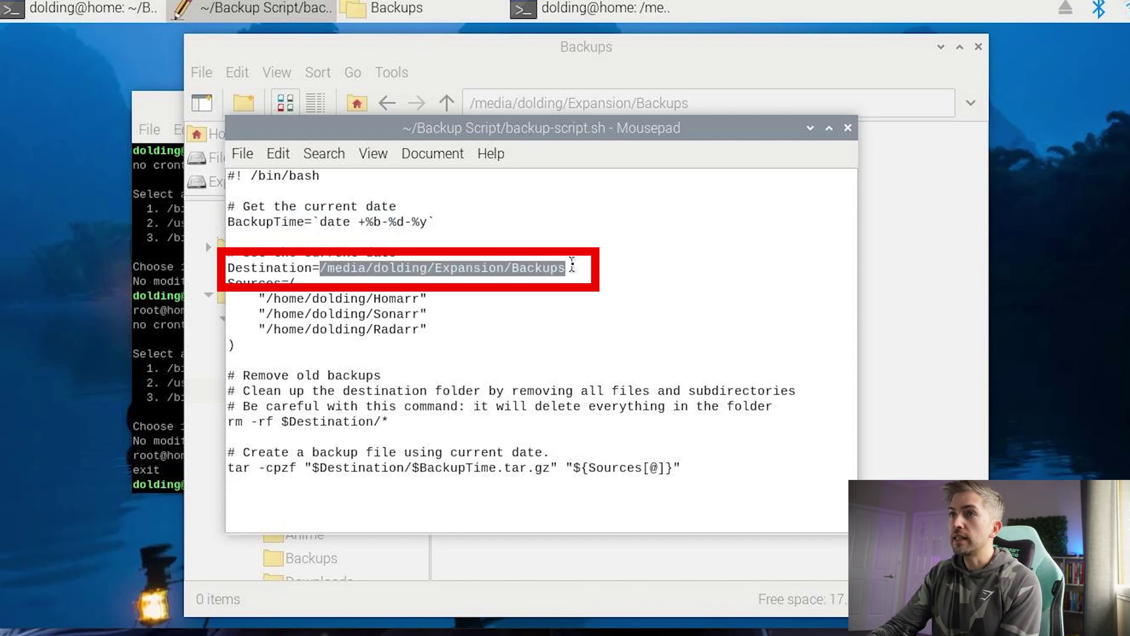
left_click(411, 11)
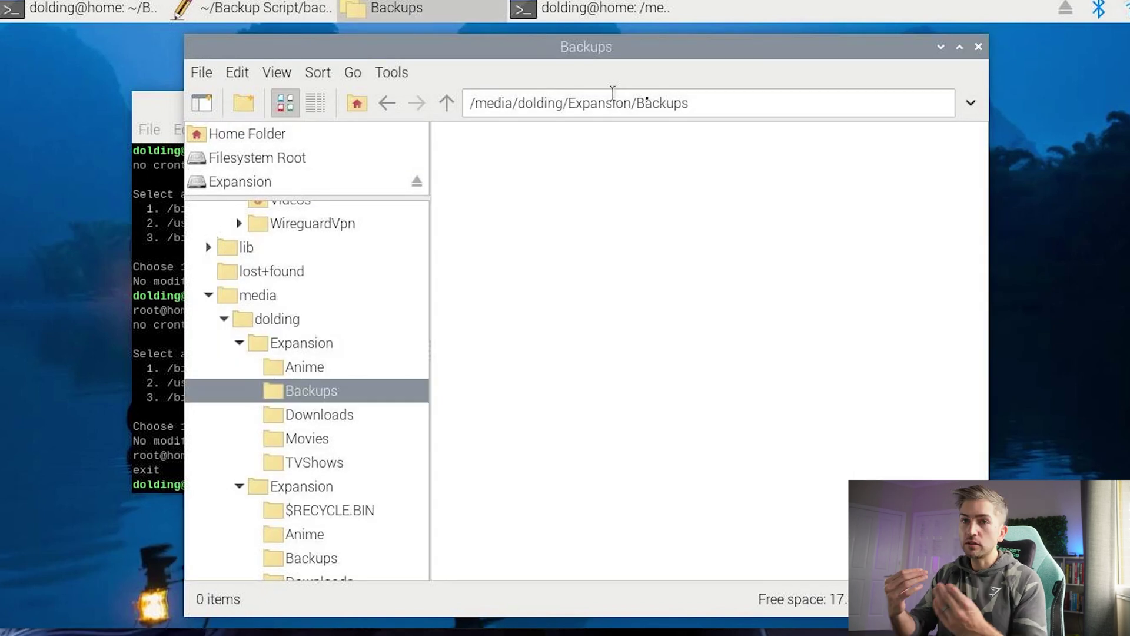
left_click_drag(724, 104, 423, 91)
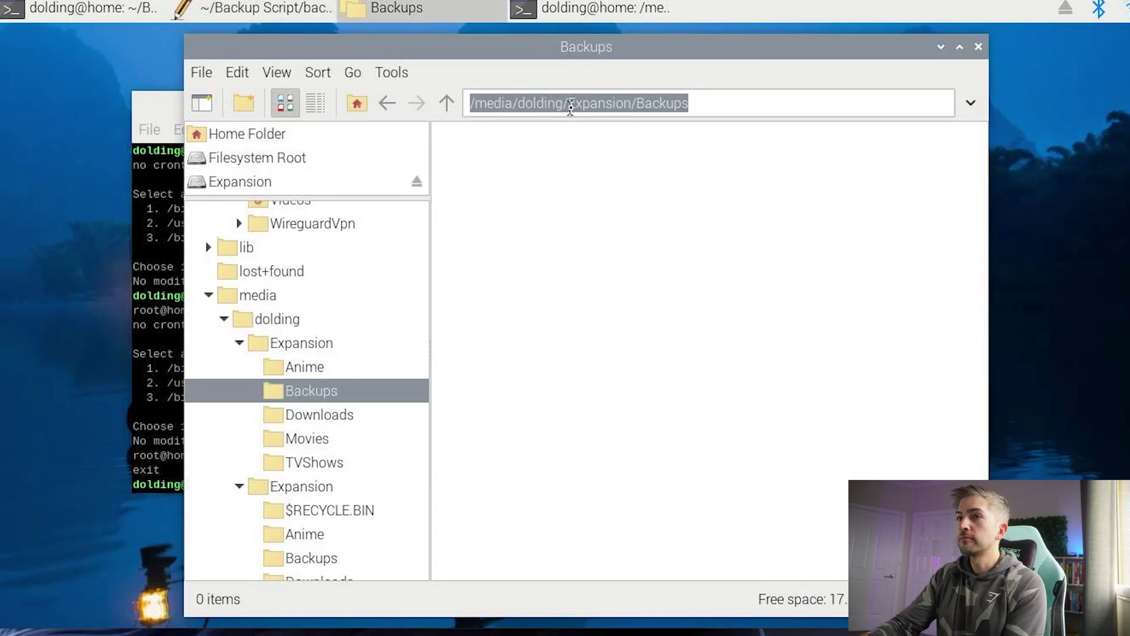
key("alt+Tab")
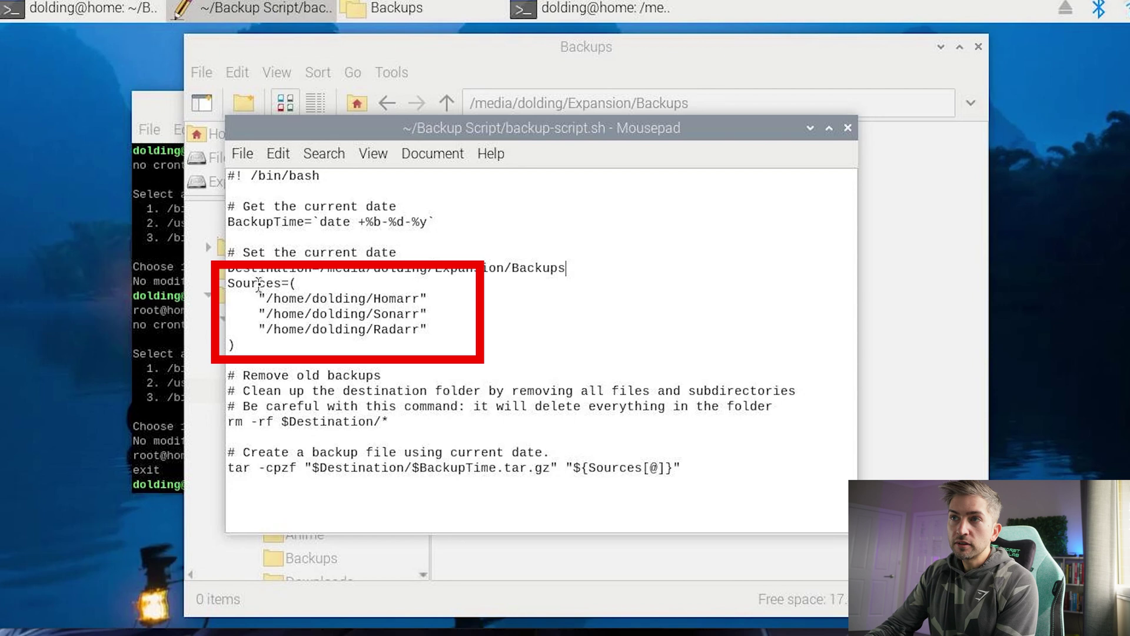
Review the script's Sources list, the "rm -rf $Destination/*" cleanup line and the tar command that creates the dated backup file
left_click_drag(264, 348, 211, 284)
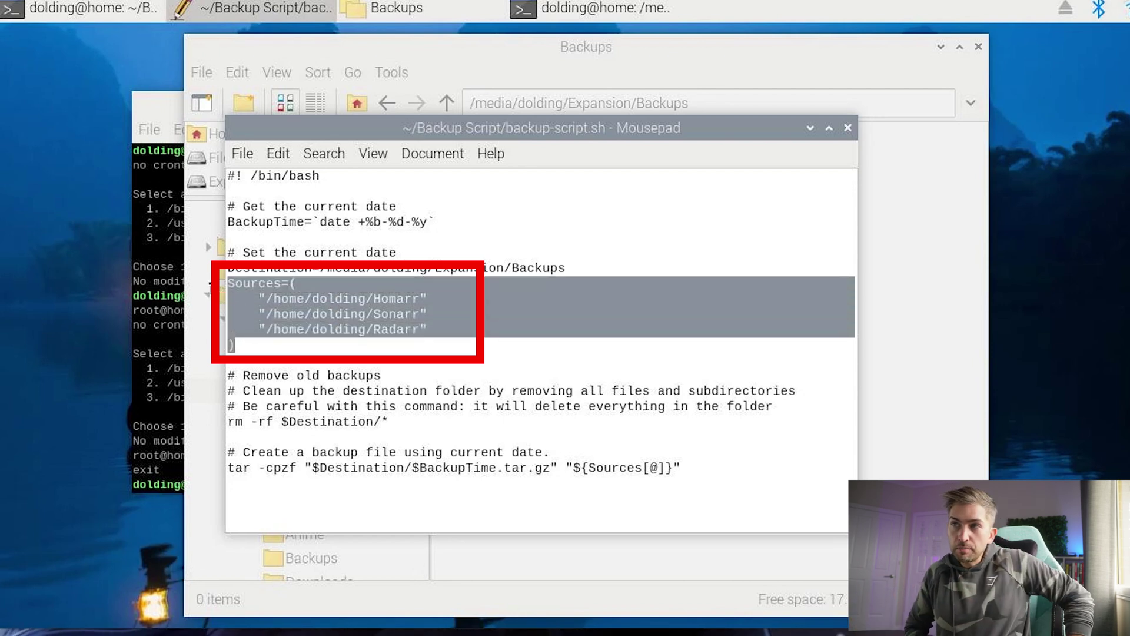
left_click(288, 298)
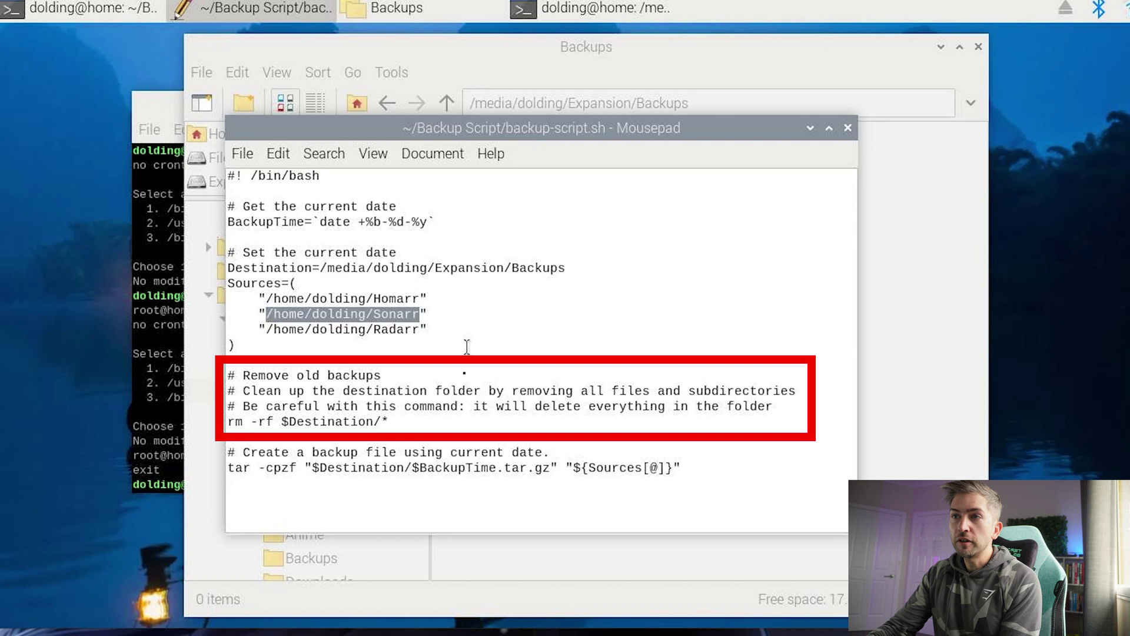
left_click(230, 421)
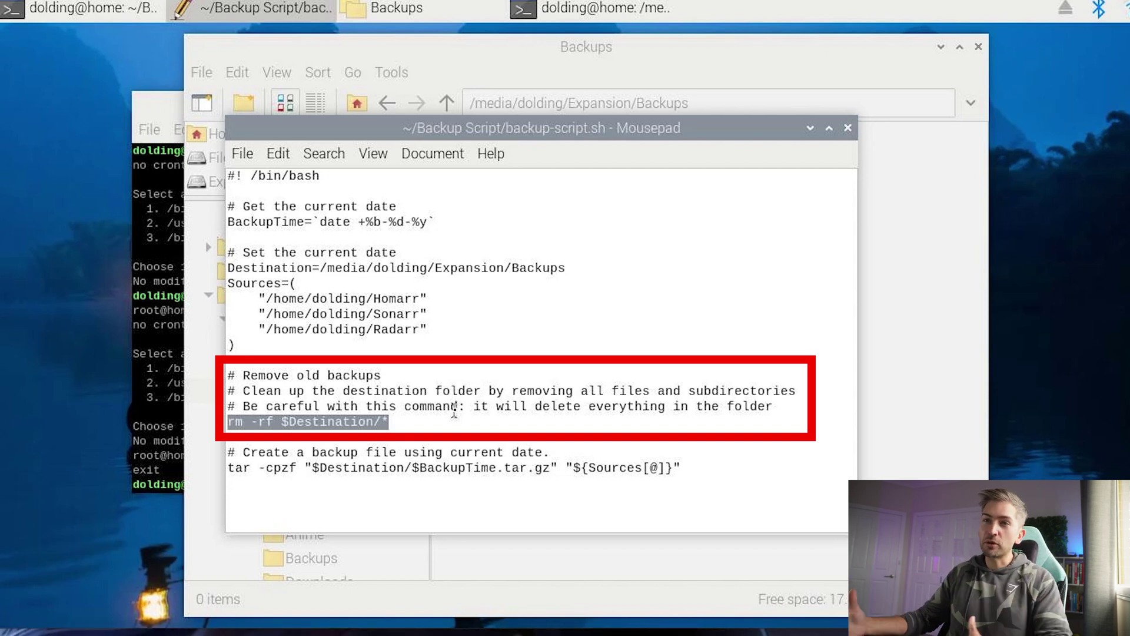
left_click(374, 423)
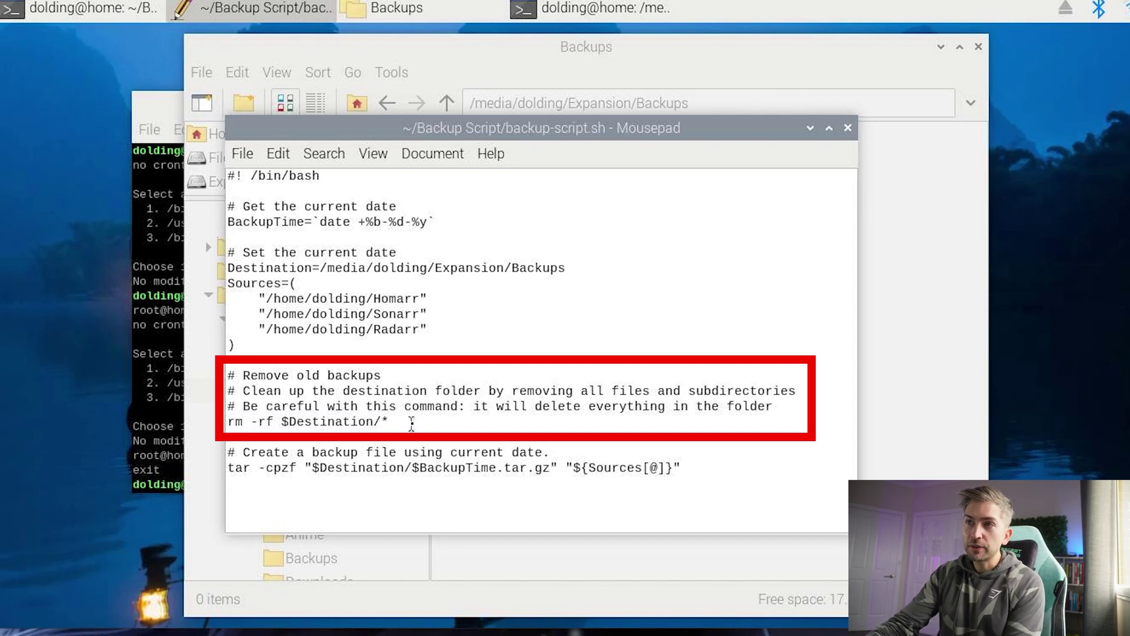
left_click_drag(407, 423, 203, 424)
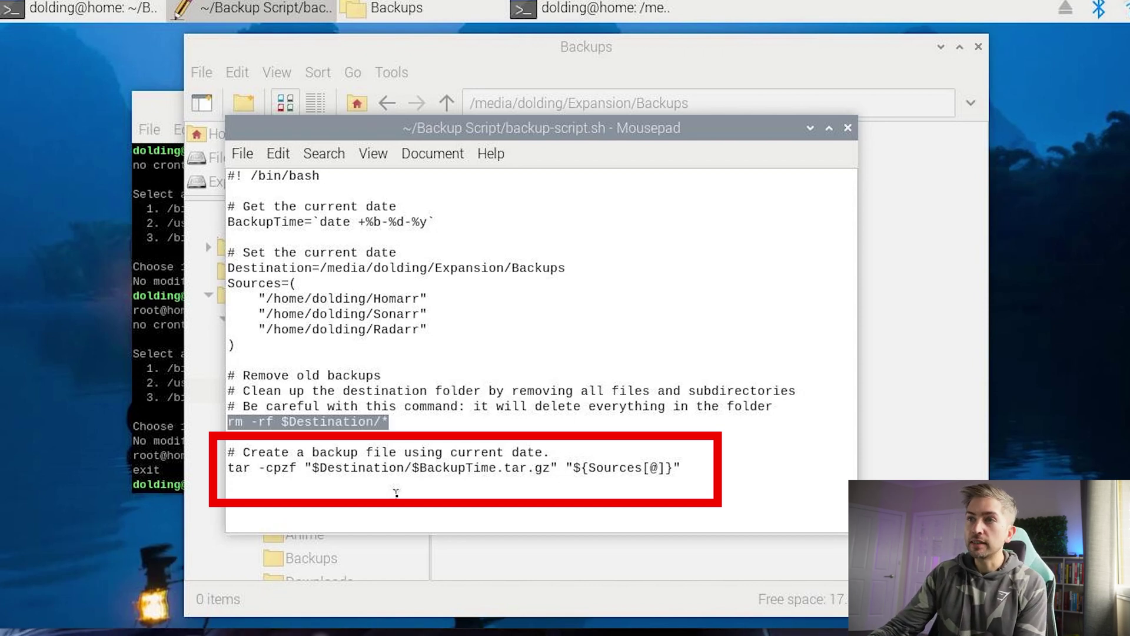
left_click(237, 468)
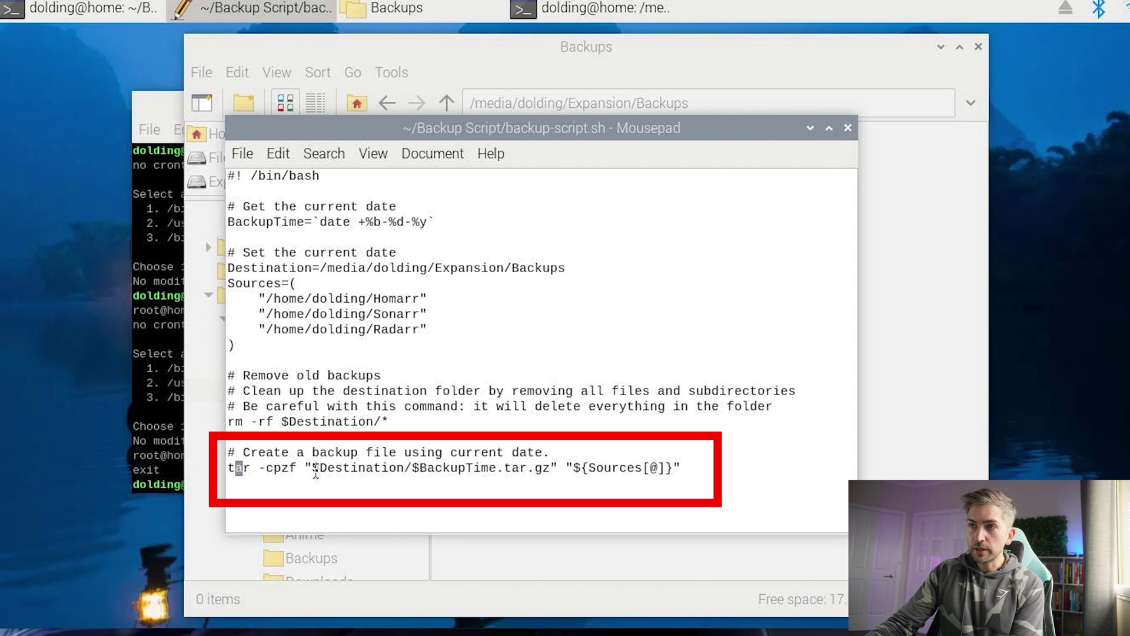
left_click_drag(313, 470, 480, 469)
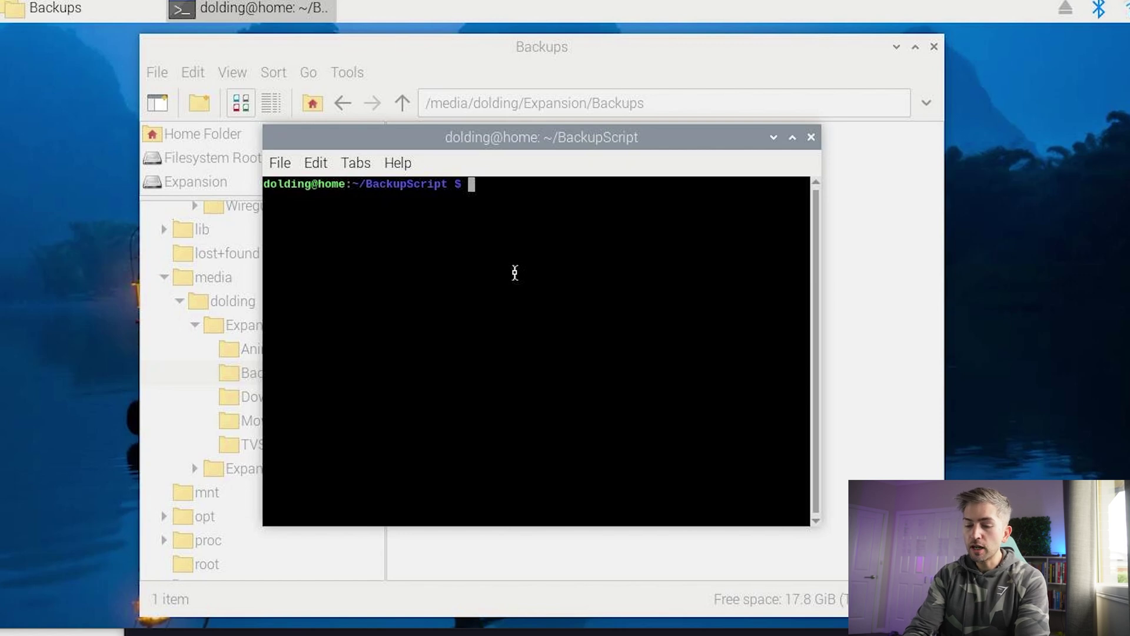
In the terminal, make backup-script.sh executable with "chmod +x" and list the script folder's files with "ls"
type("chmod ")
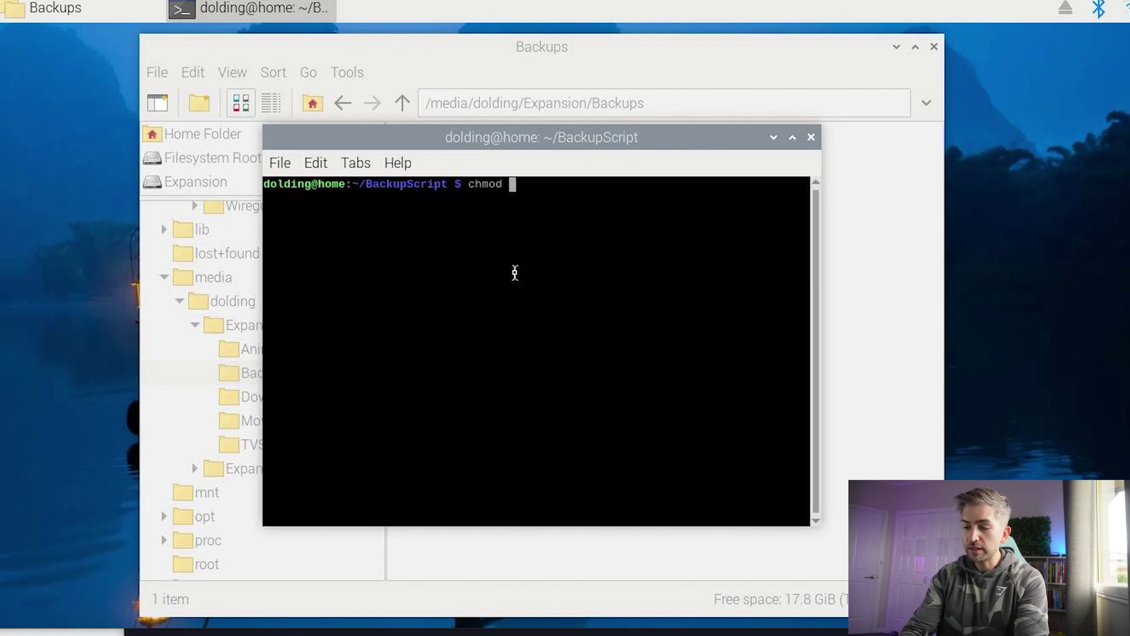
type("+x b")
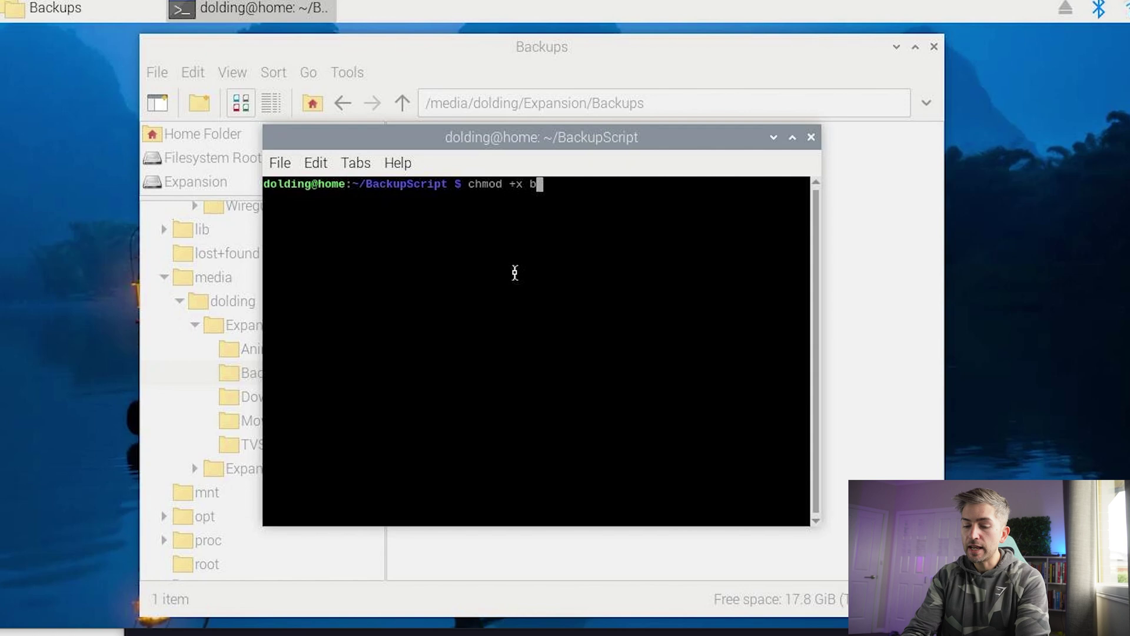
key("Tab")
key("Return")
type("ls")
key("Return")
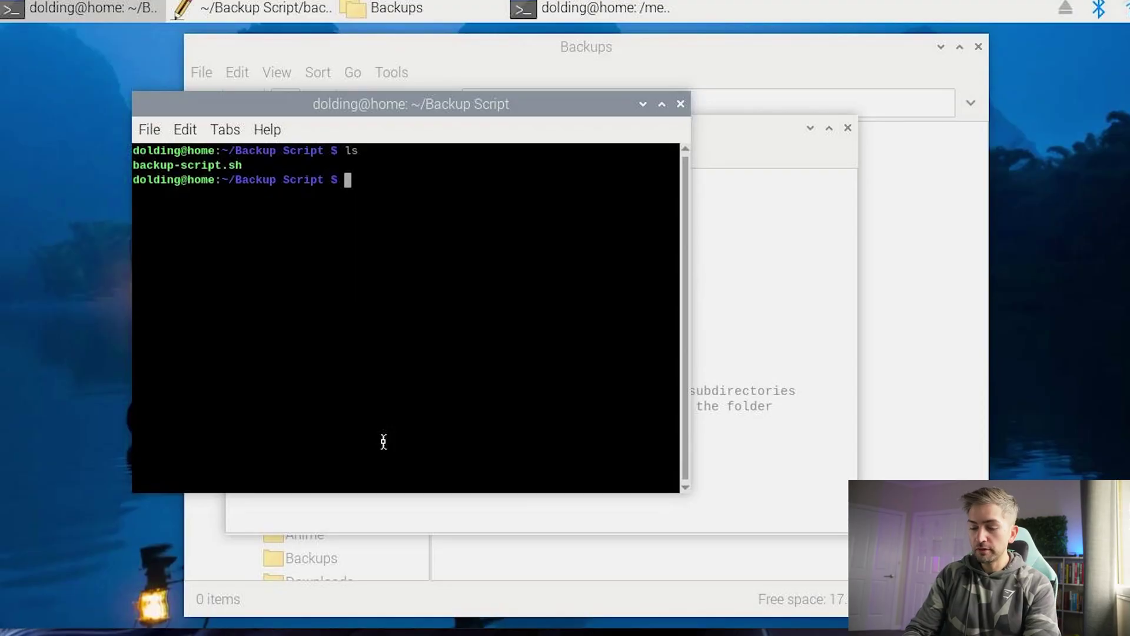
Run the backup script with "sudo ./backup-script.sh" and move the terminal window aside
type("sudo ")
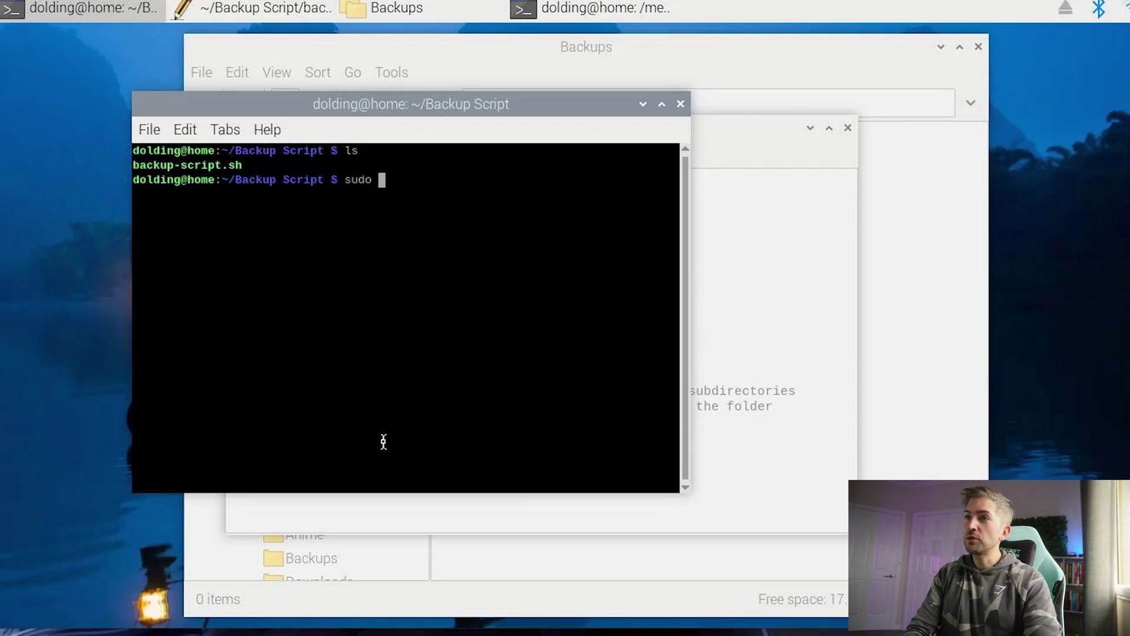
type("./bac")
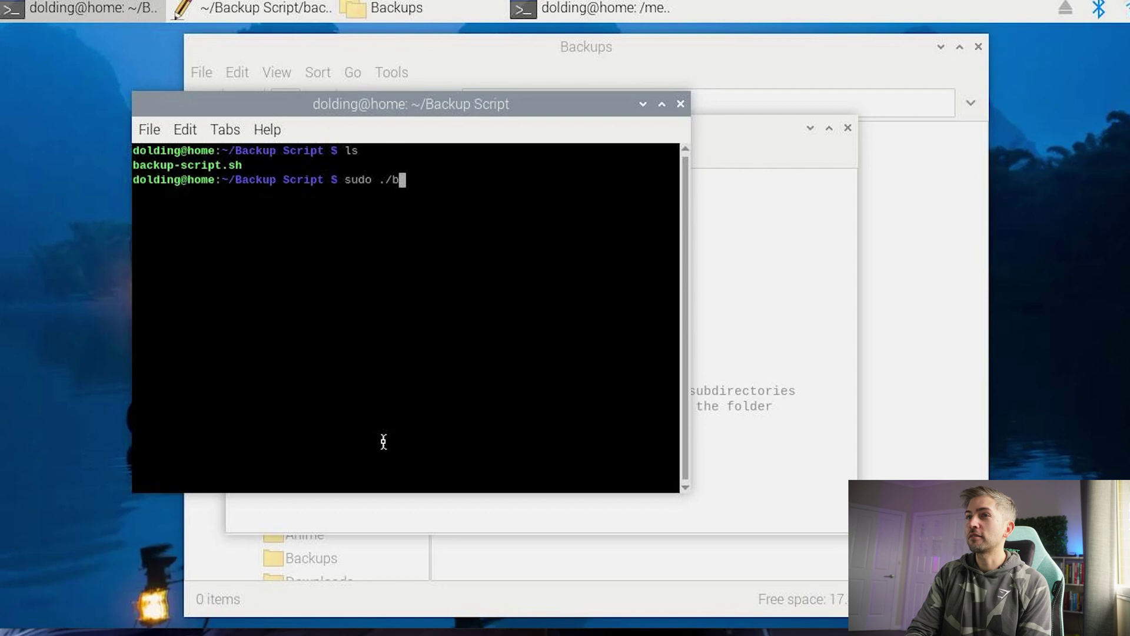
key("Tab")
key("Return")
left_click_drag(479, 114, 374, 111)
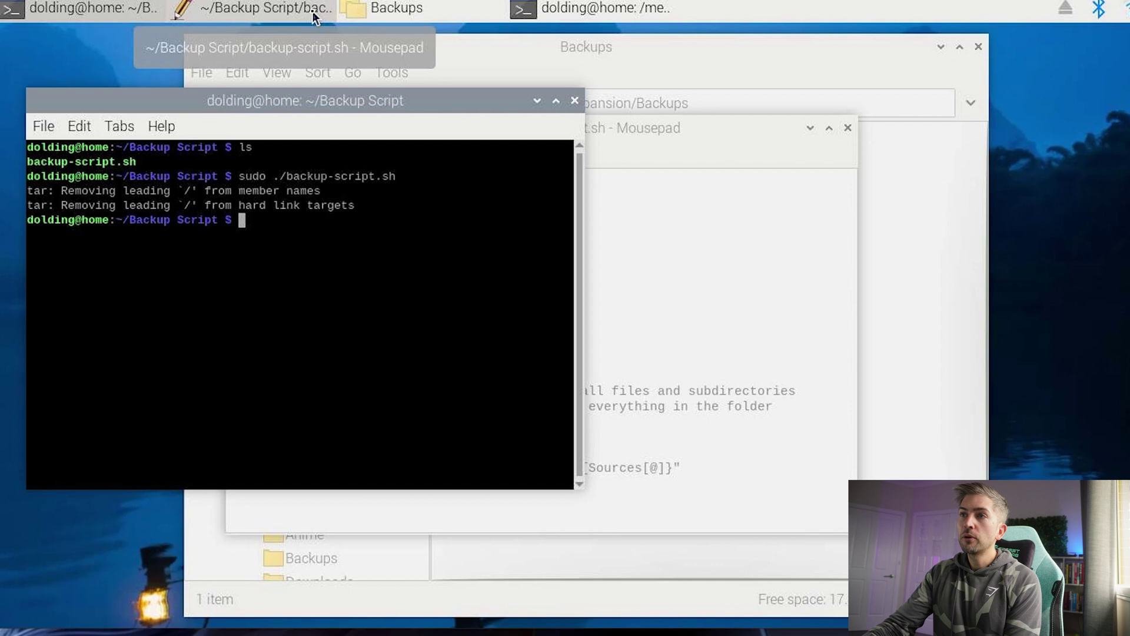
Open the new tar.gz archive from the Expansion drive's Backups folder and expand its home directory tree to check the backed-up folders
left_click(417, 8)
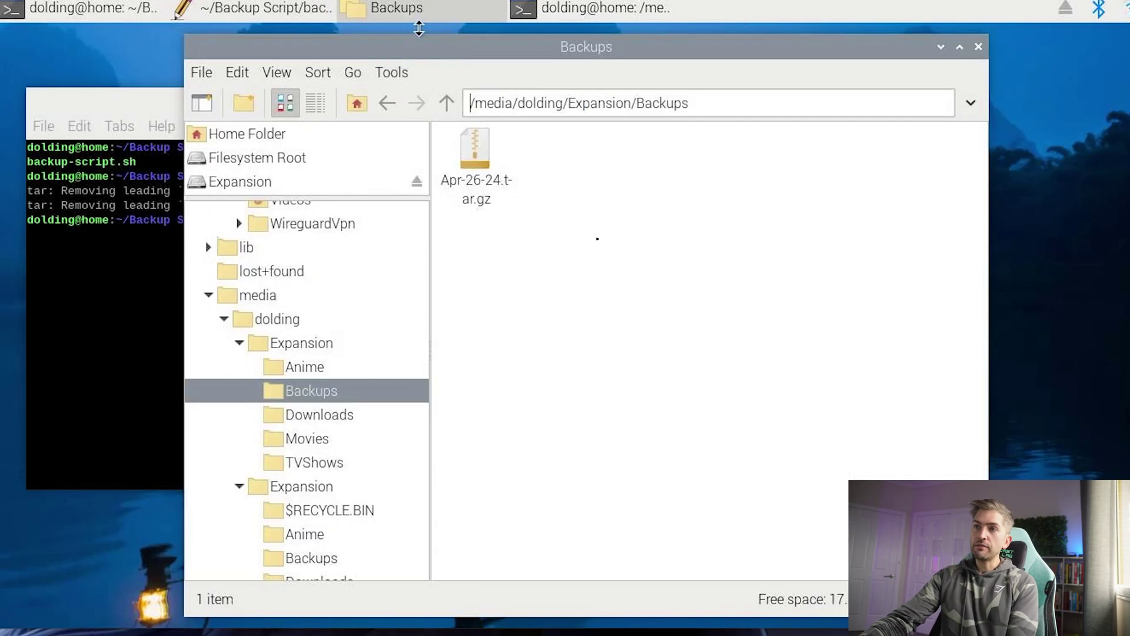
left_click(476, 173)
double_click(491, 157)
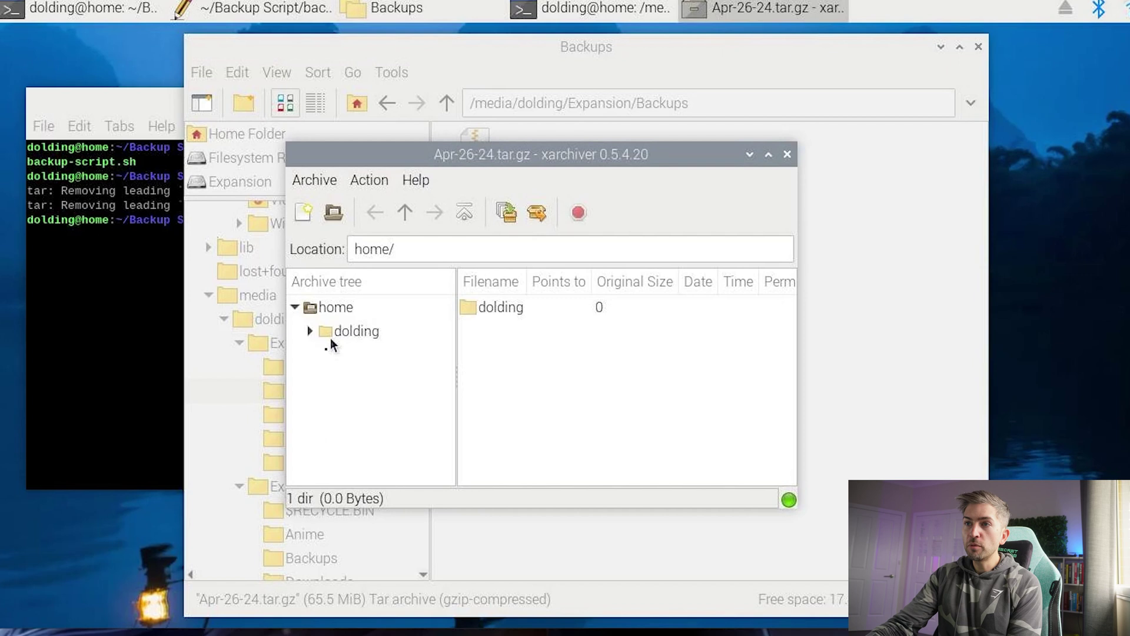
left_click(310, 332)
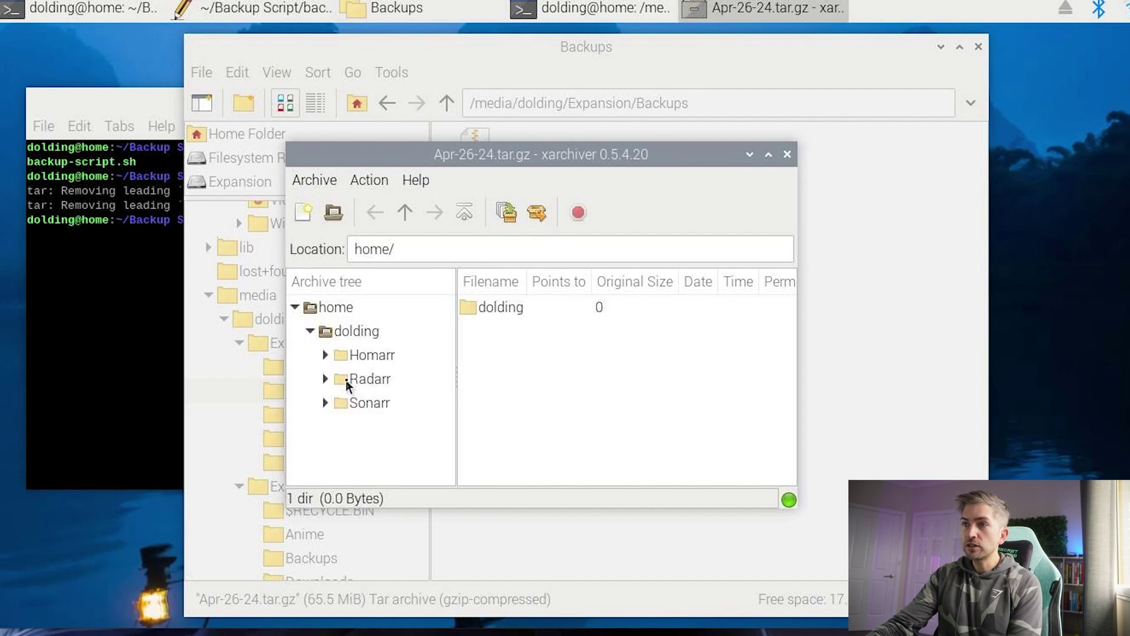
Browse the Homarr folder inside the archive to check its docker-compose.yaml file and configs folder
left_click(373, 359)
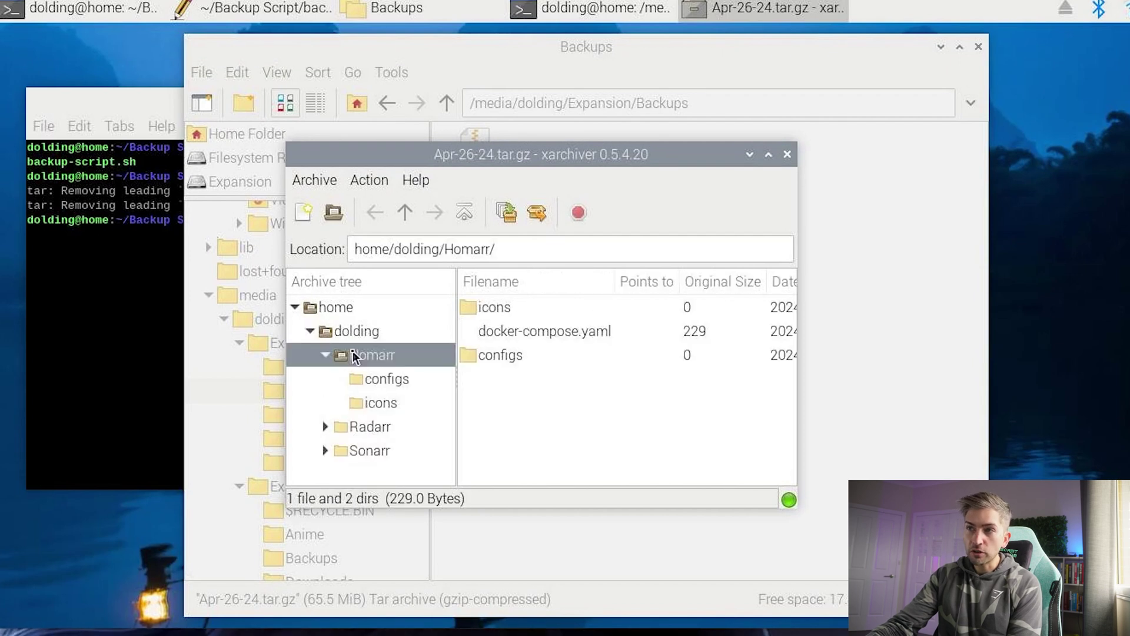
left_click(561, 332)
left_click(366, 383)
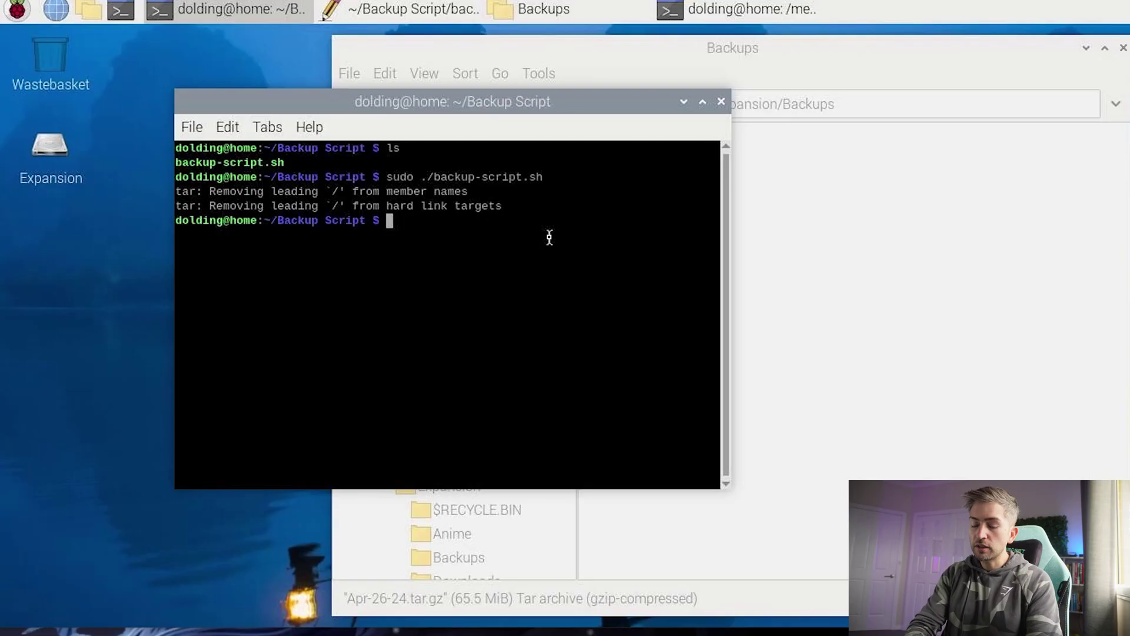
type("sudo su")
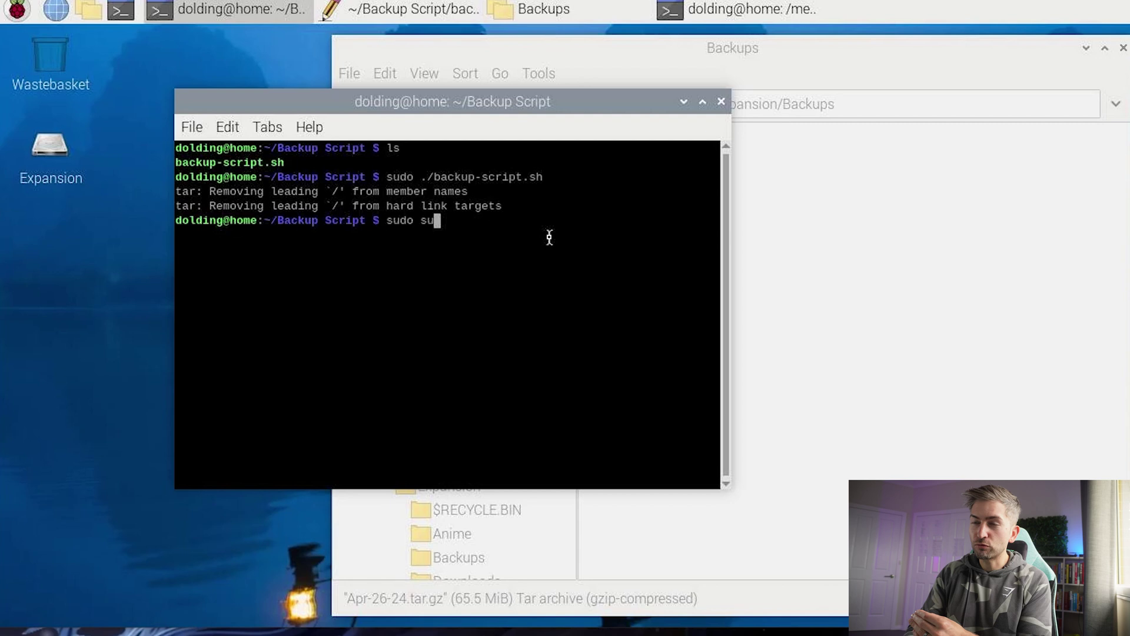
type("#")
key("Return")
Switch the terminal to the root user with "sudo su" and open root's crontab with "crontab -e"
type("su")
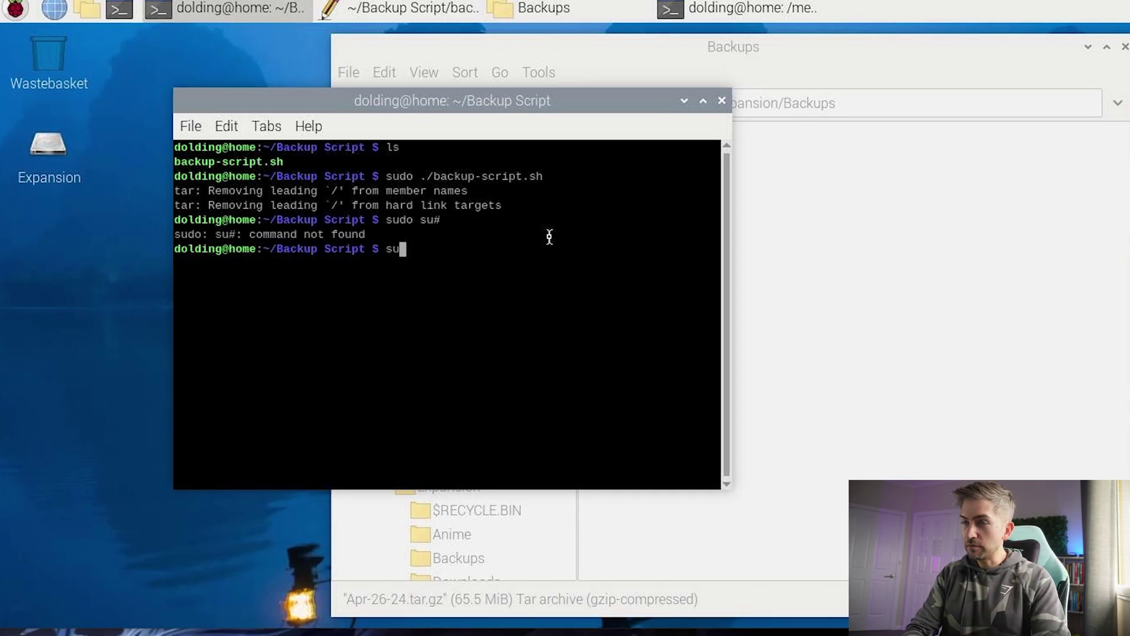
type("do su")
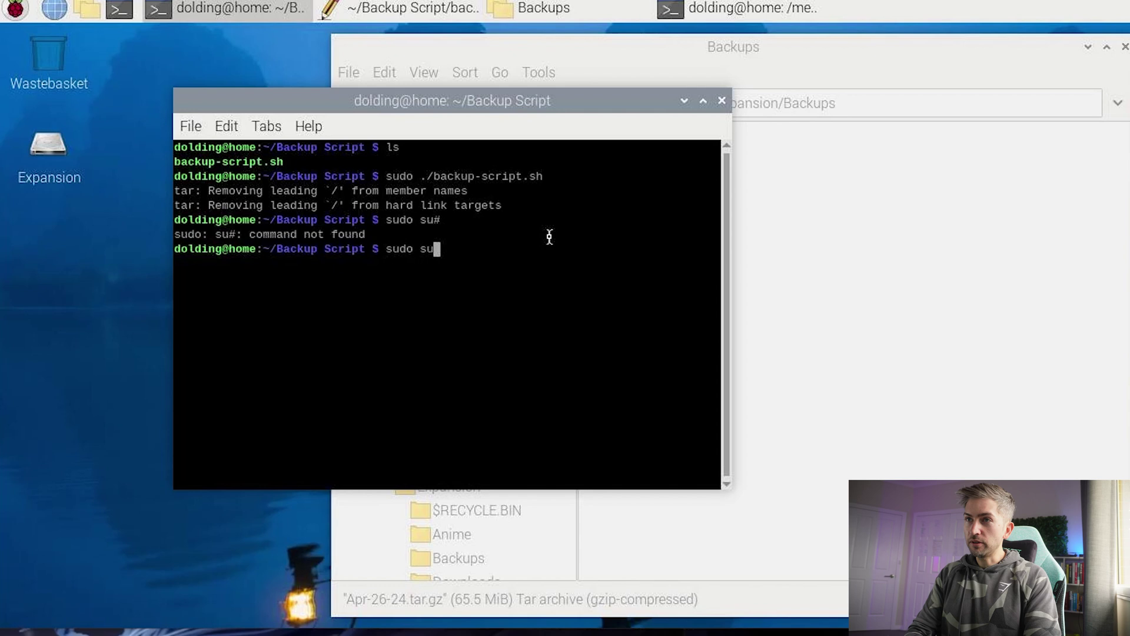
key("Return")
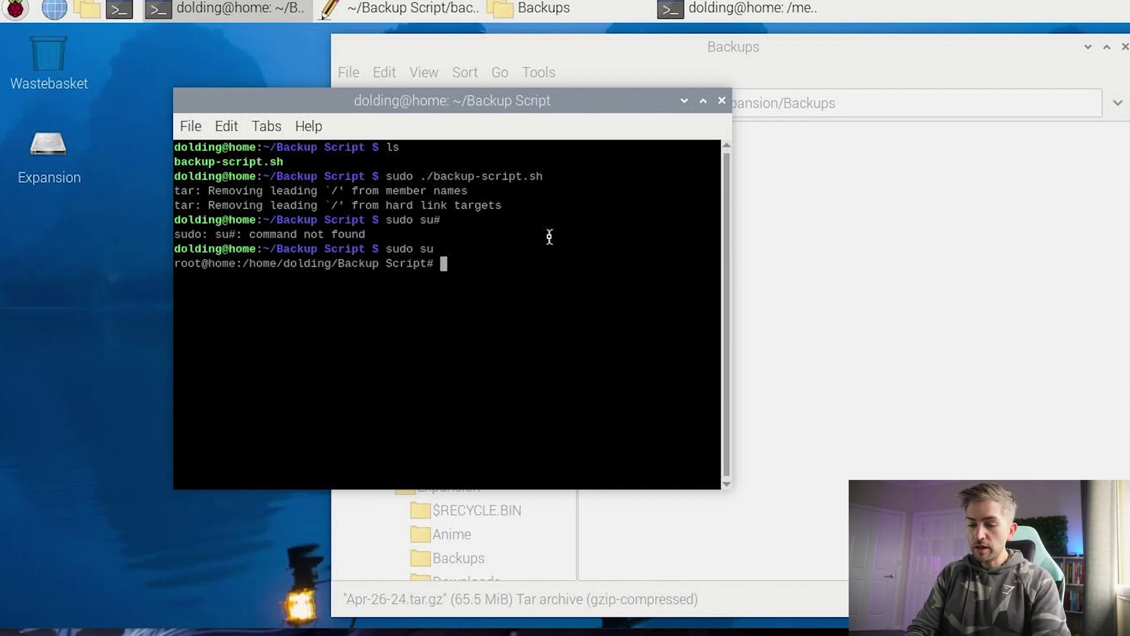
type("crontab ")
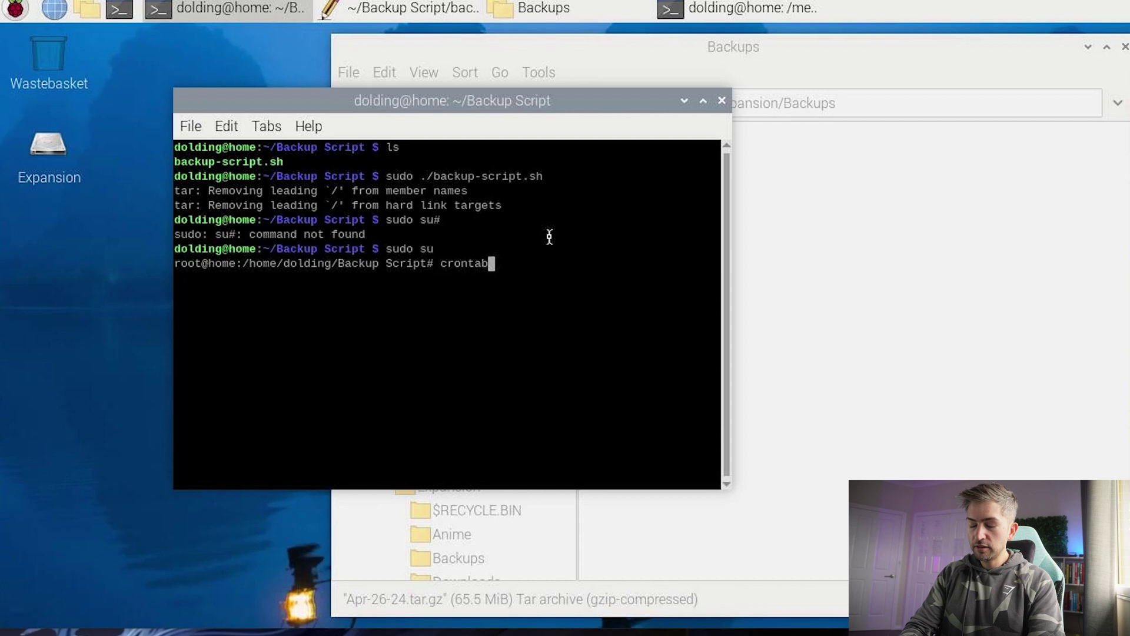
type("-e")
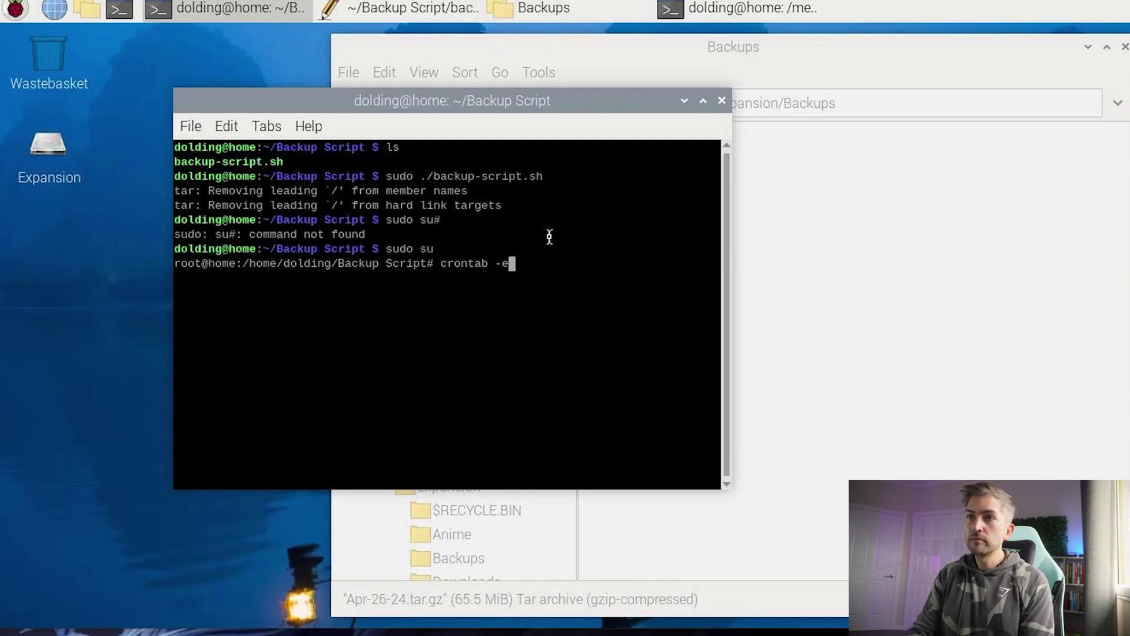
key("Return")
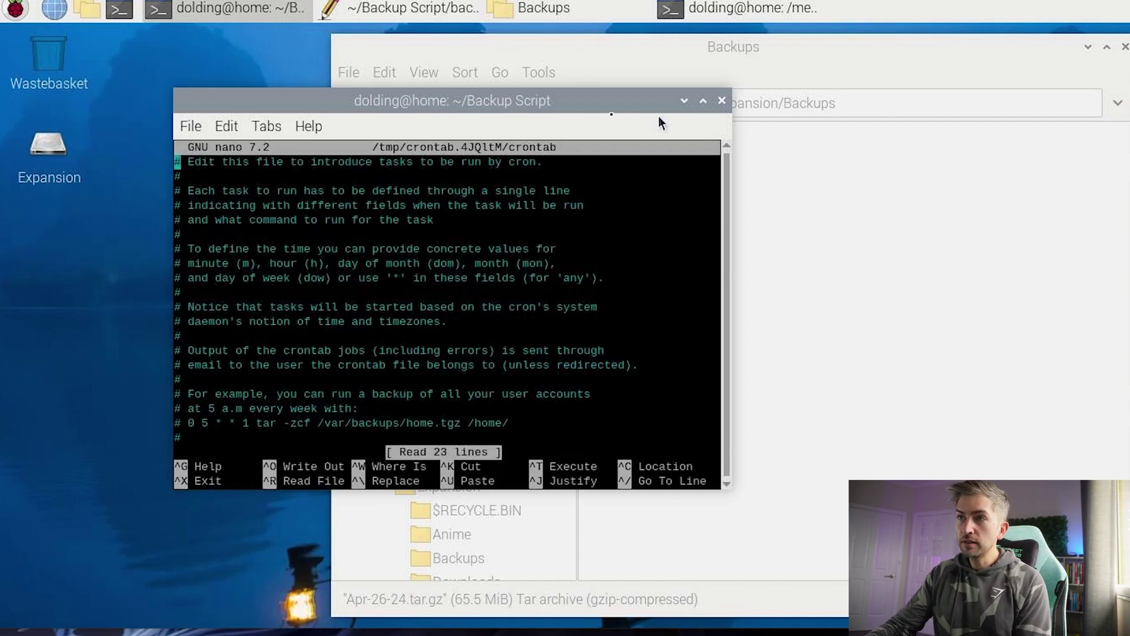
Move the terminal window aside and go to the empty line below the "m h dom mon dow command" header in the crontab
left_click_drag(604, 108, 786, 127)
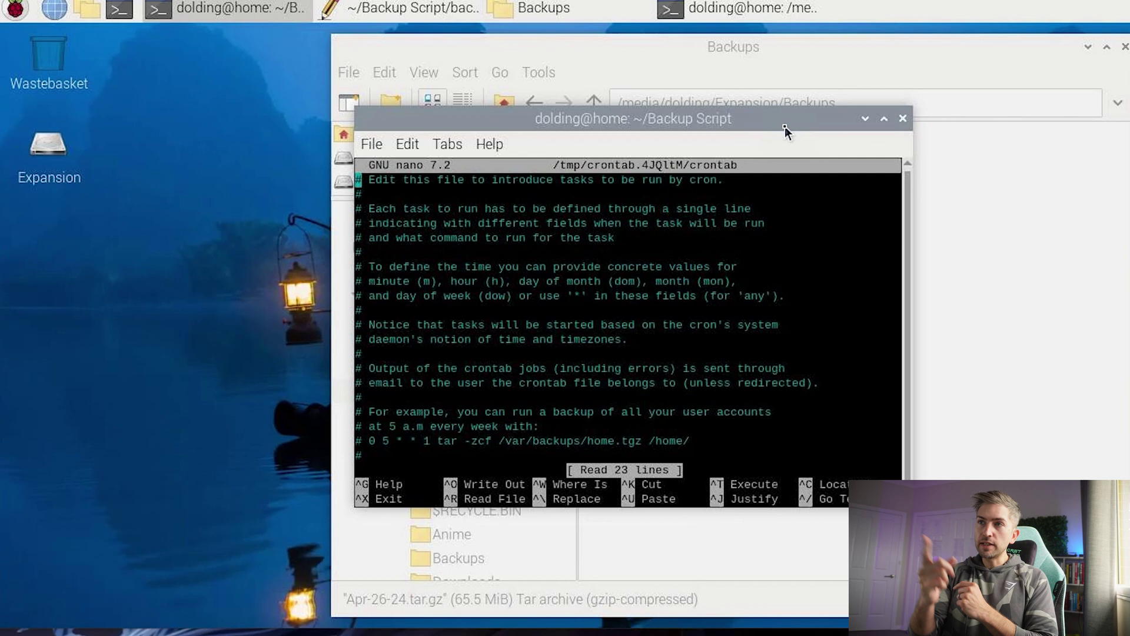
key("Down")
key("Down")
key("Down")
key("Down")
key("Down")
key("Down")
key("Down")
key("Down")
key("Down")
key("Down")
key("Down")
key("Down")
key("Down")
key("Down")
key("Down")
key("Down")
key("Down")
key("Down")
key("Down")
key("Down")
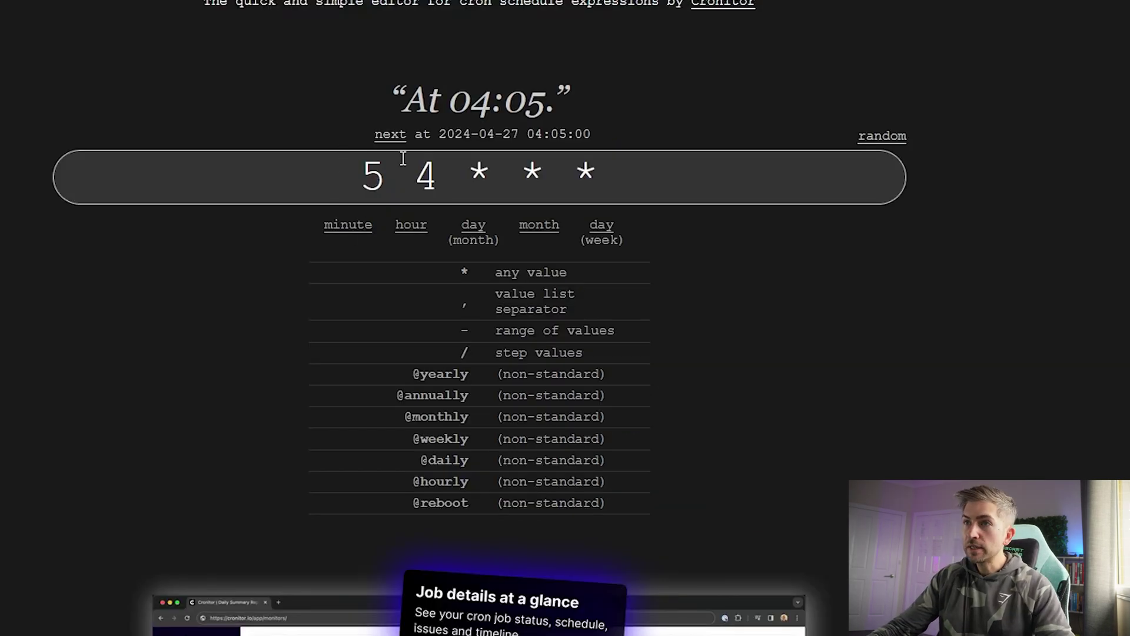
In the crontab.guru schedule editor, set the hour to 03 and the minute to 15, keeping the other fields as asterisks
left_click(428, 180)
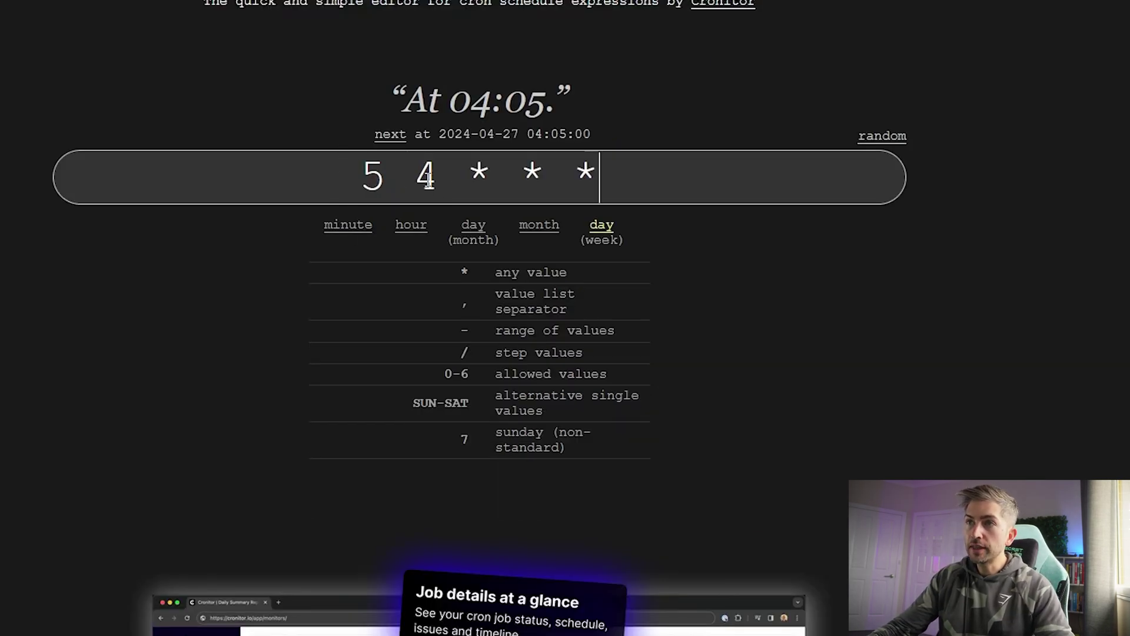
left_click(430, 176)
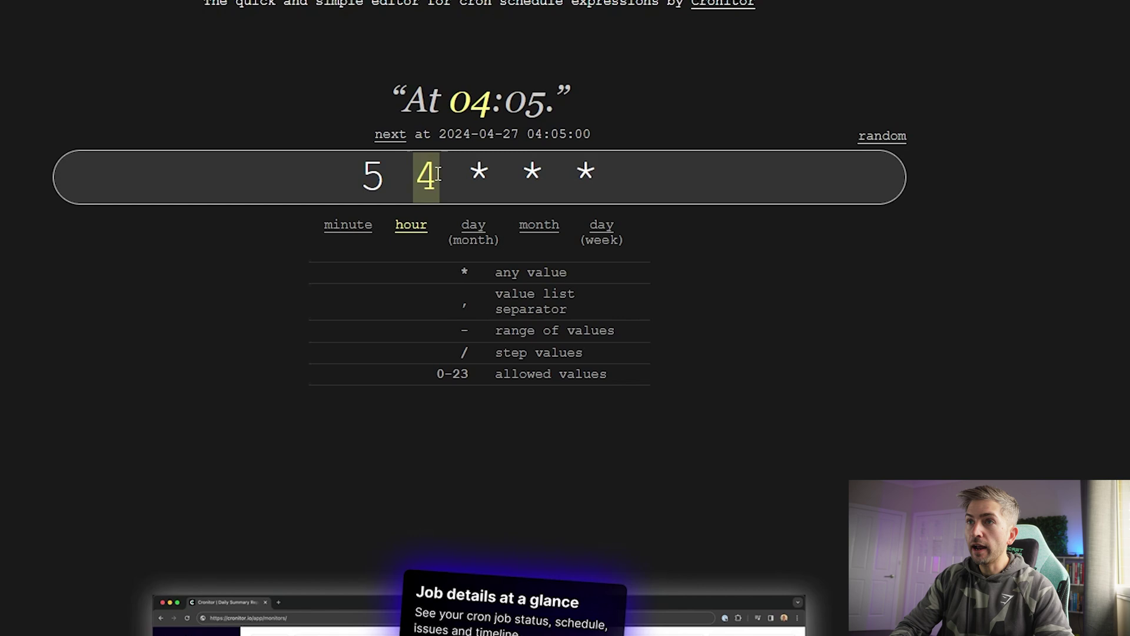
key("BackSpace")
type("03")
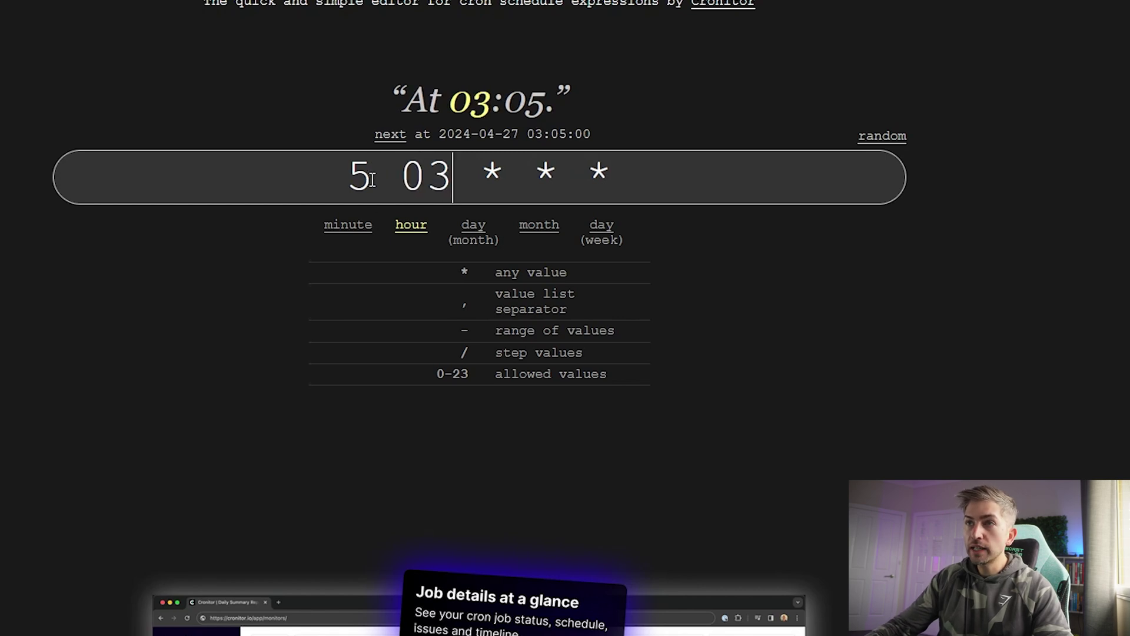
left_click(367, 178)
key("BackSpace")
type("15")
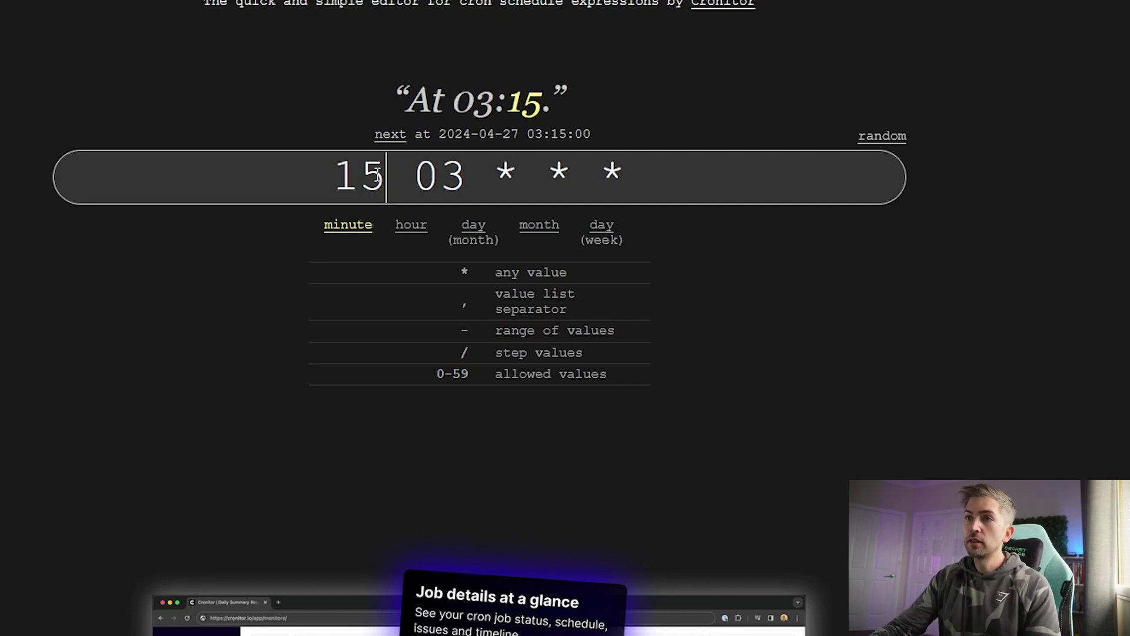
Copy the "15 03 * * *" expression and paste it into the empty last line of the crontab in the terminal
left_click_drag(335, 175, 625, 173)
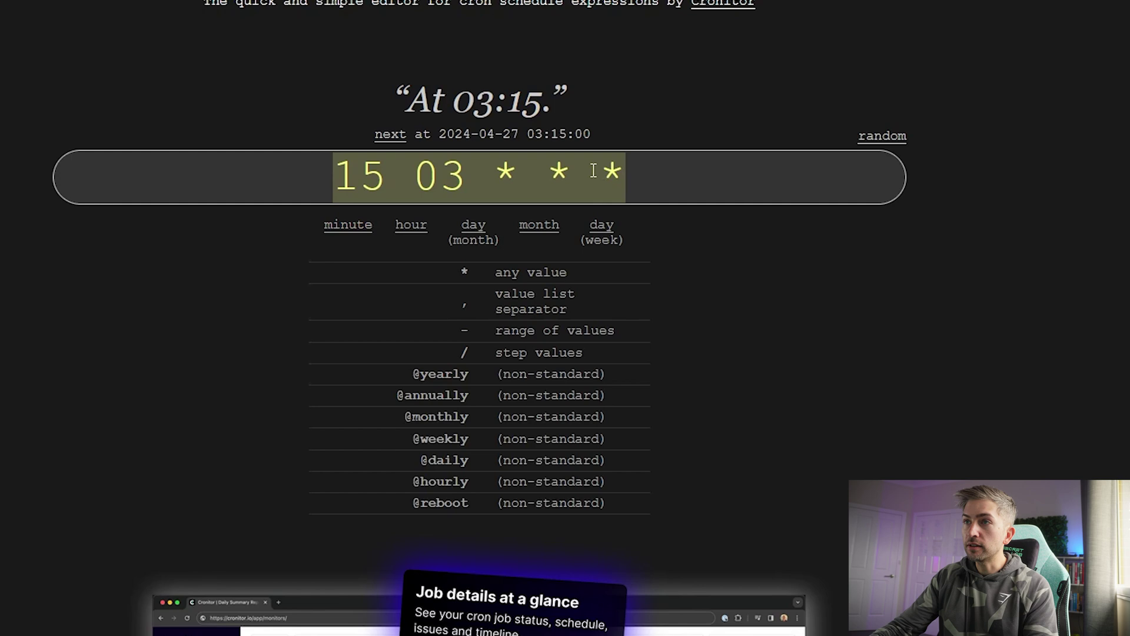
right_click(574, 176)
left_click(637, 275)
key("alt+Tab")
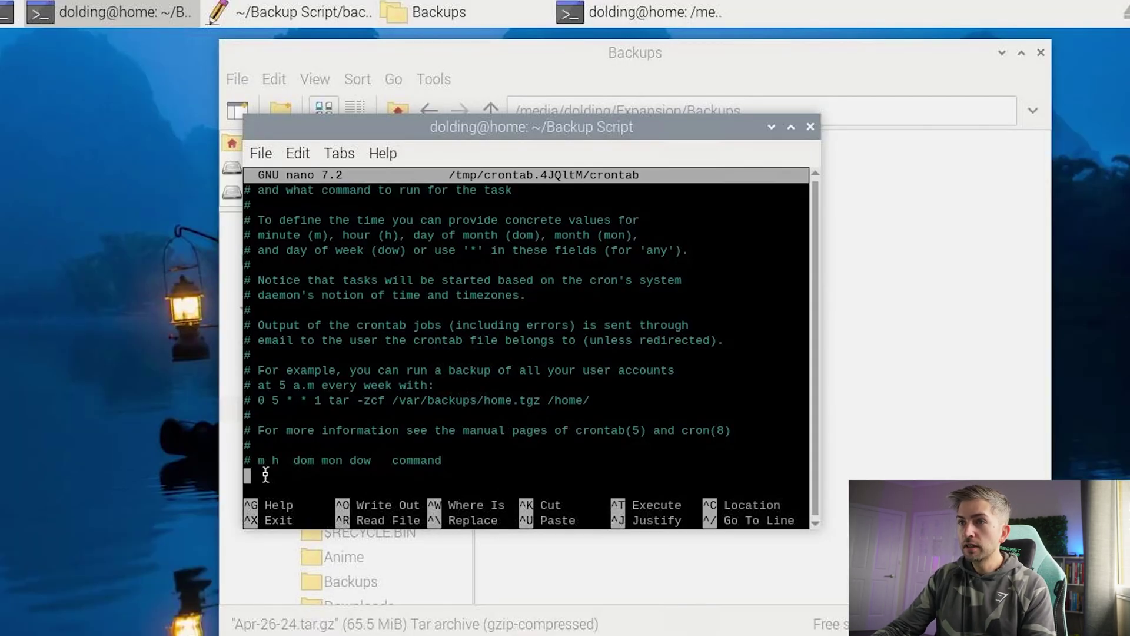
right_click(269, 475)
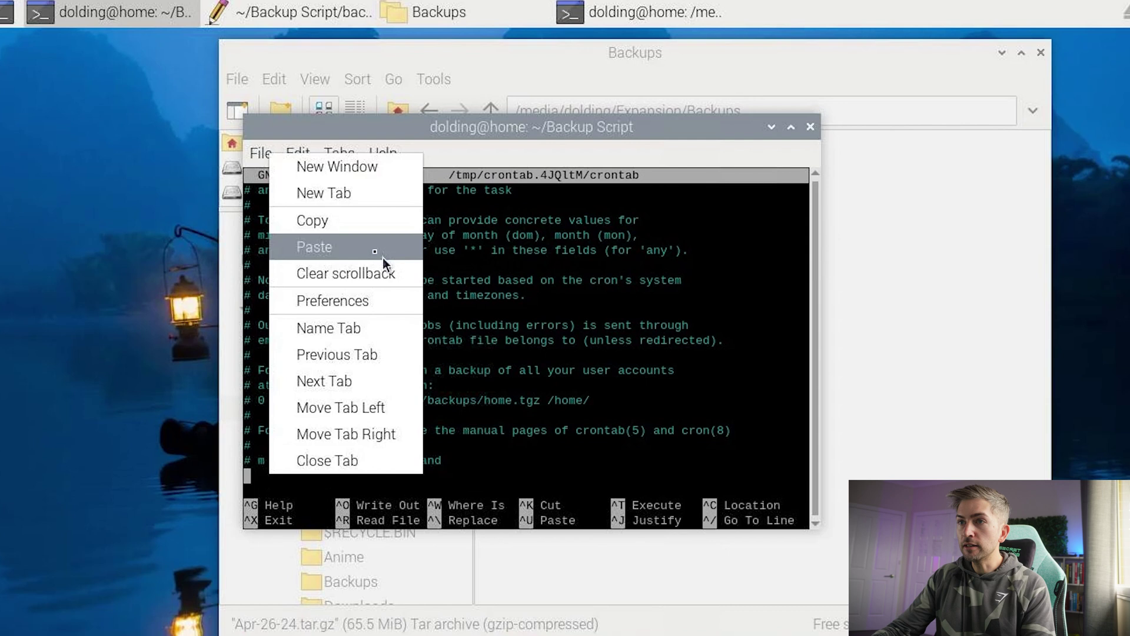
left_click(360, 247)
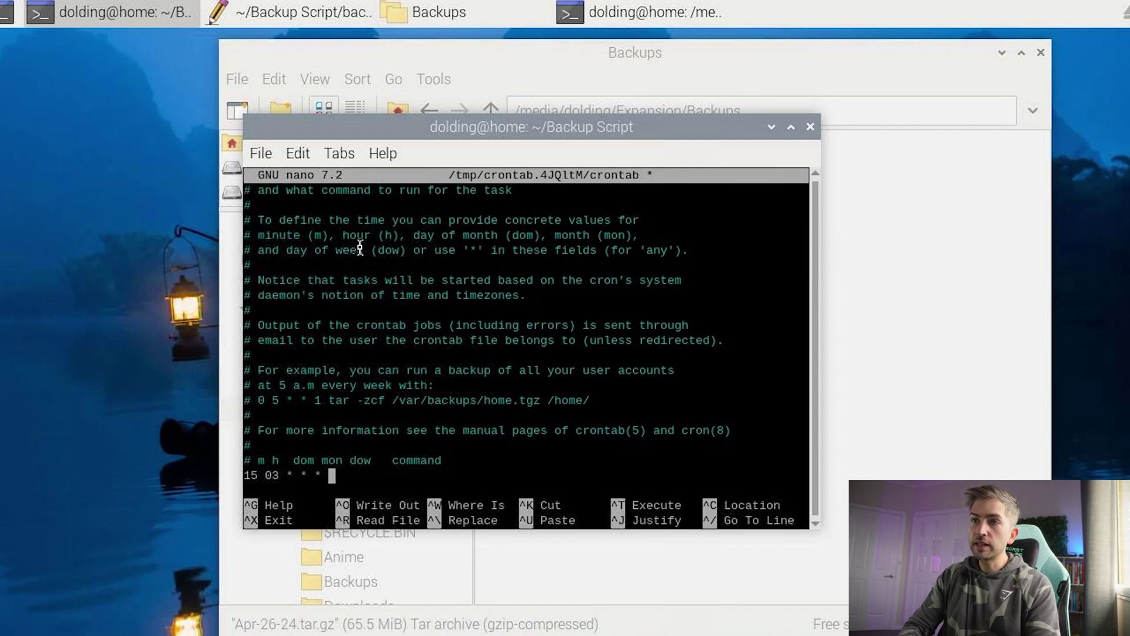
Complete the cron line with the full path to backup-script.sh in the home directory's Backup Script folder and save the crontab
type("/")
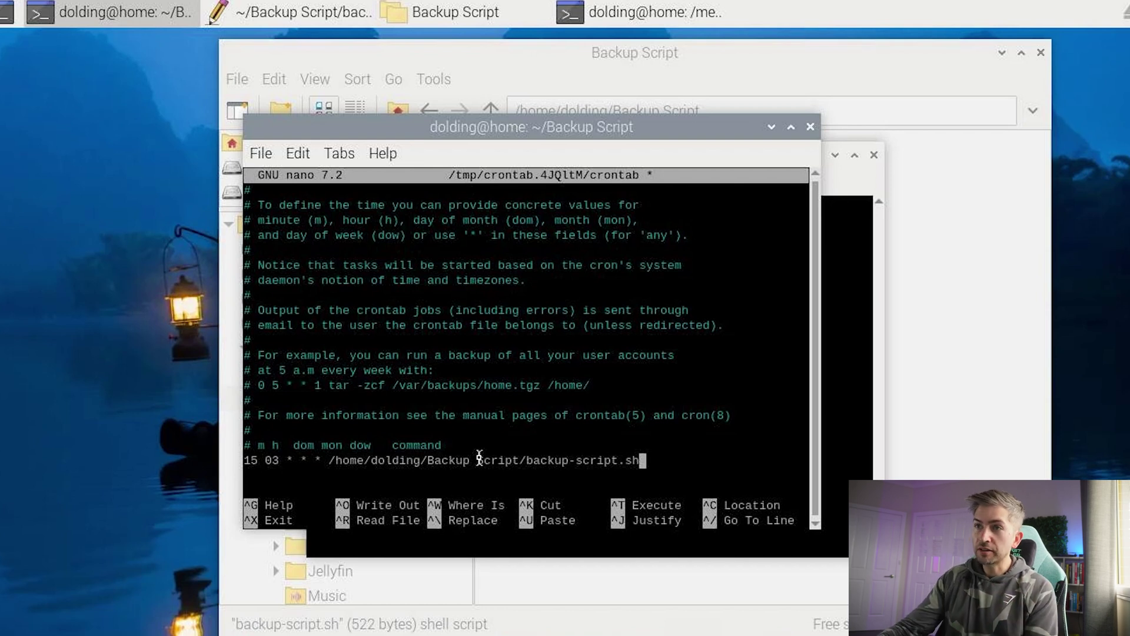
left_click_drag(330, 460, 625, 461)
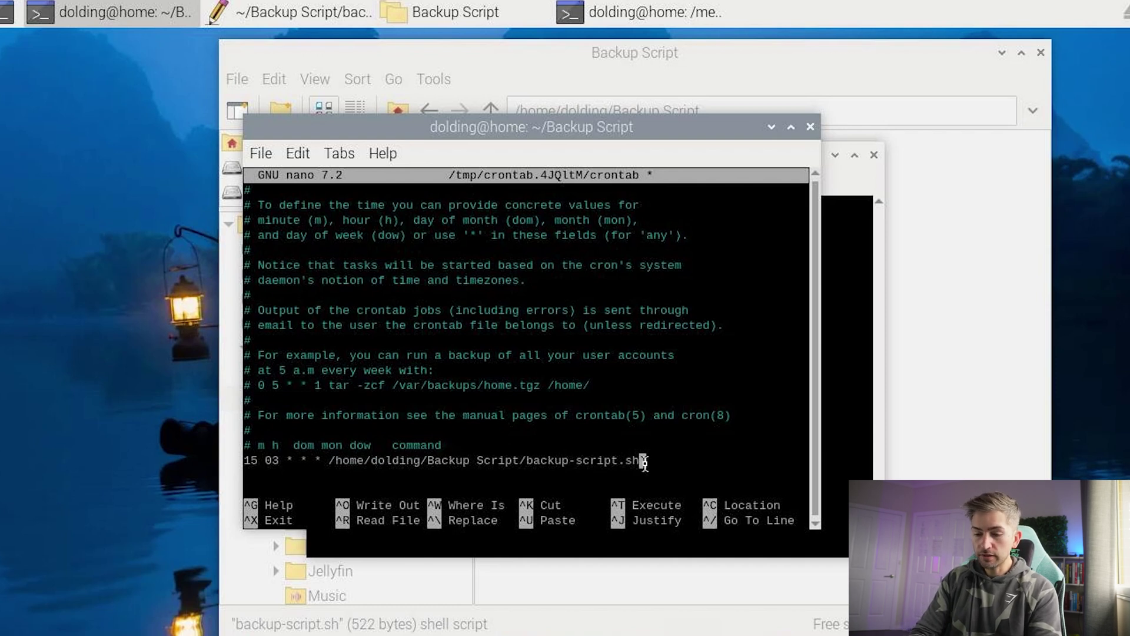
key("ctrl+x")
key("y")
key("Return")
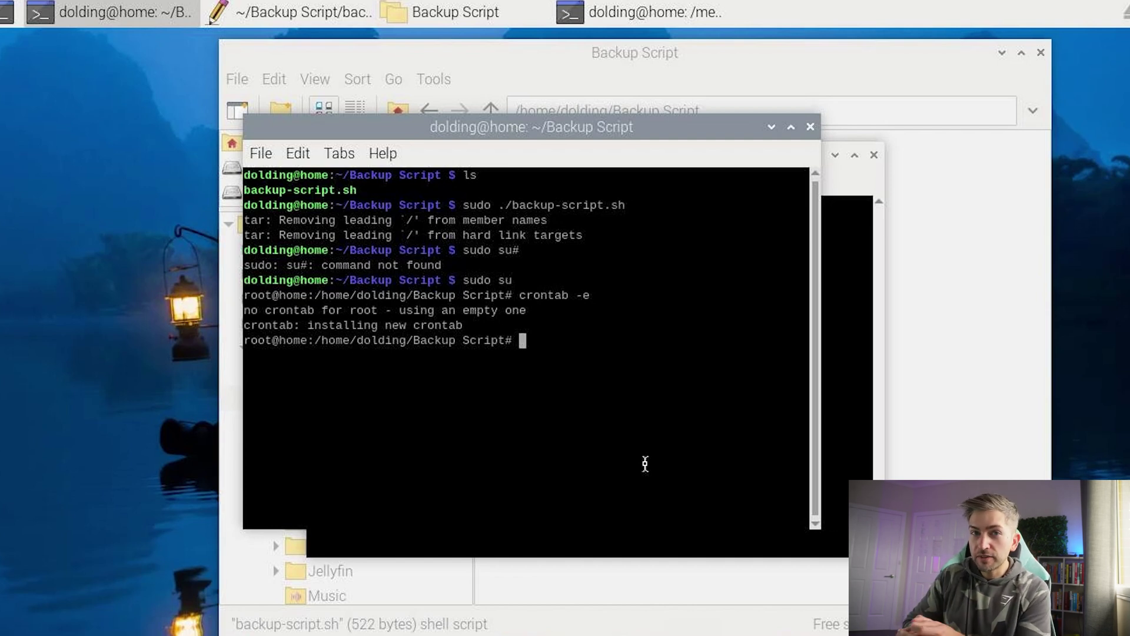
List the script folder's files with "ls" and reopen root's crontab with "crontab -e"
type("ls")
key("Return")
type("crontab -e")
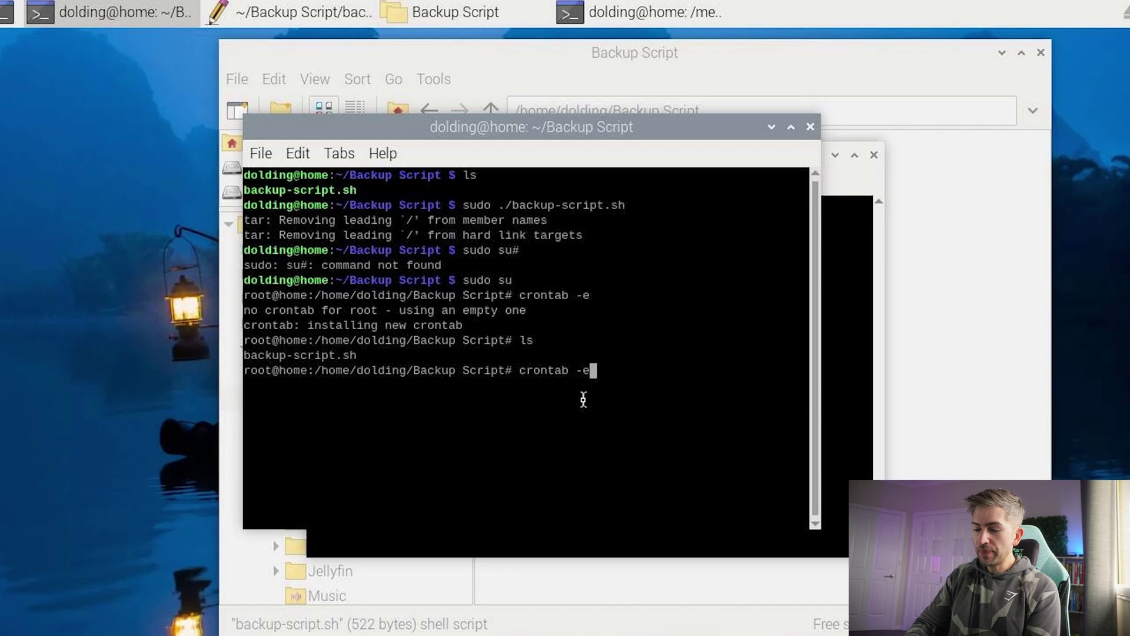
key("Return")
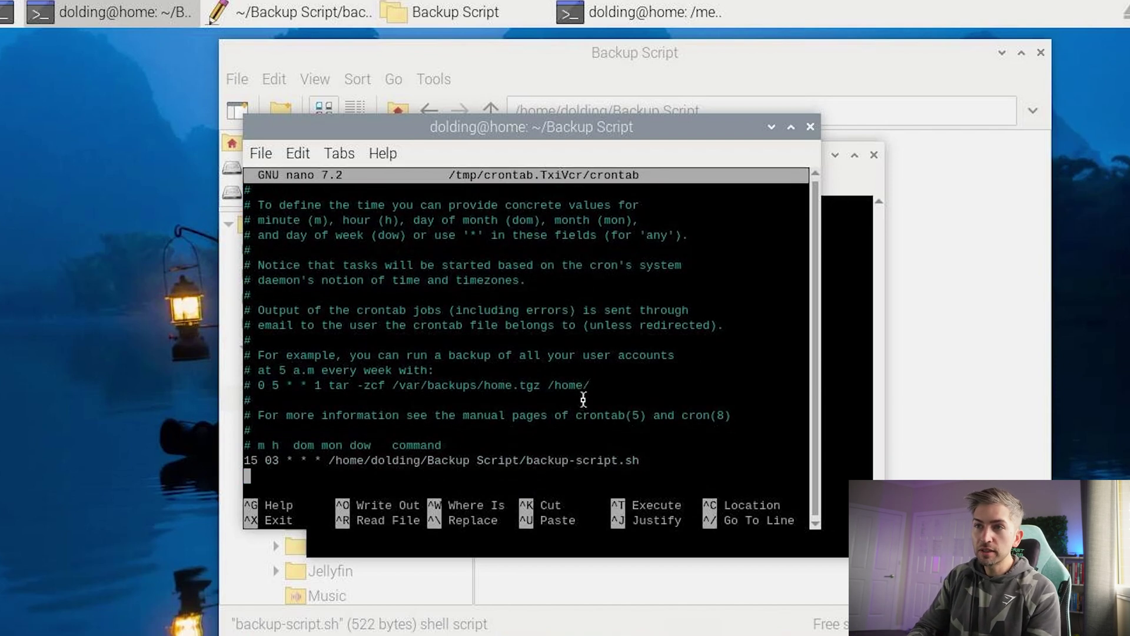
Comment out the "15 03 * * *" backup line with "#" and paste an uncommented copy of it below
type("#")
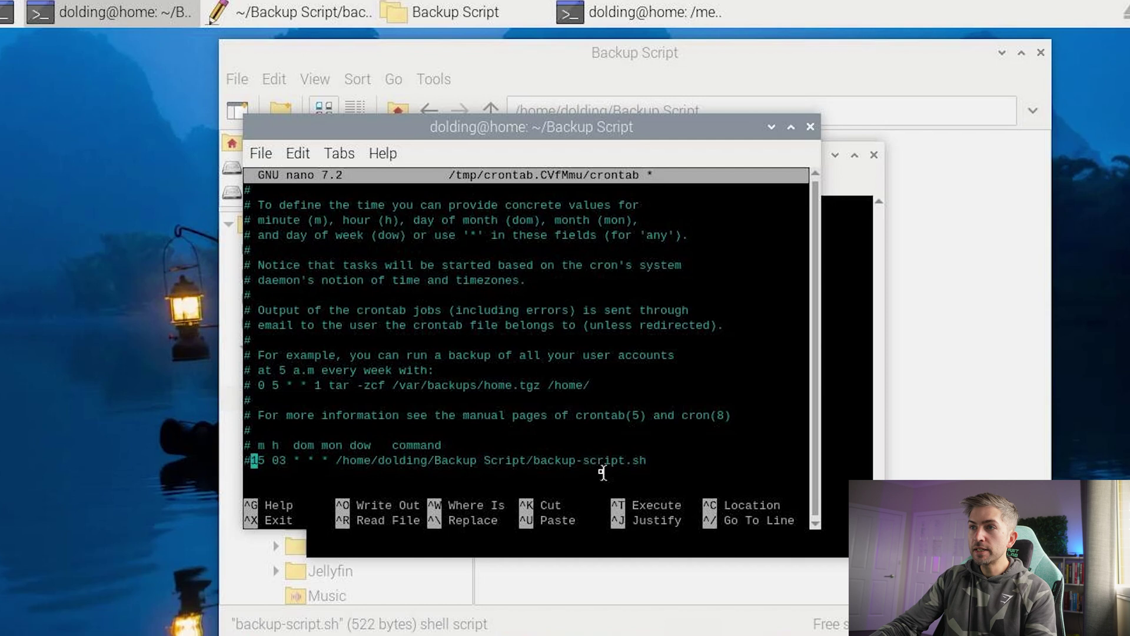
left_click_drag(649, 462, 253, 460)
key("ctrl+shift+v")
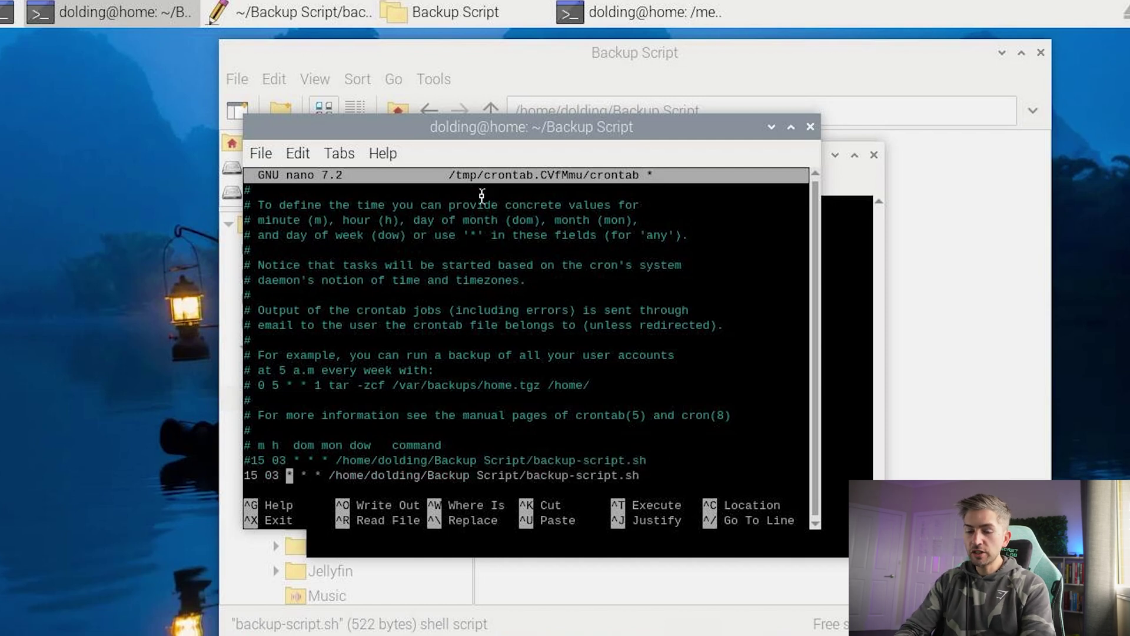
Change the copied line's schedule to "* * * * *" so the script runs every minute, and exit the crontab editor
key("BackSpace")
key("BackSpace")
key("BackSpace")
key("BackSpace")
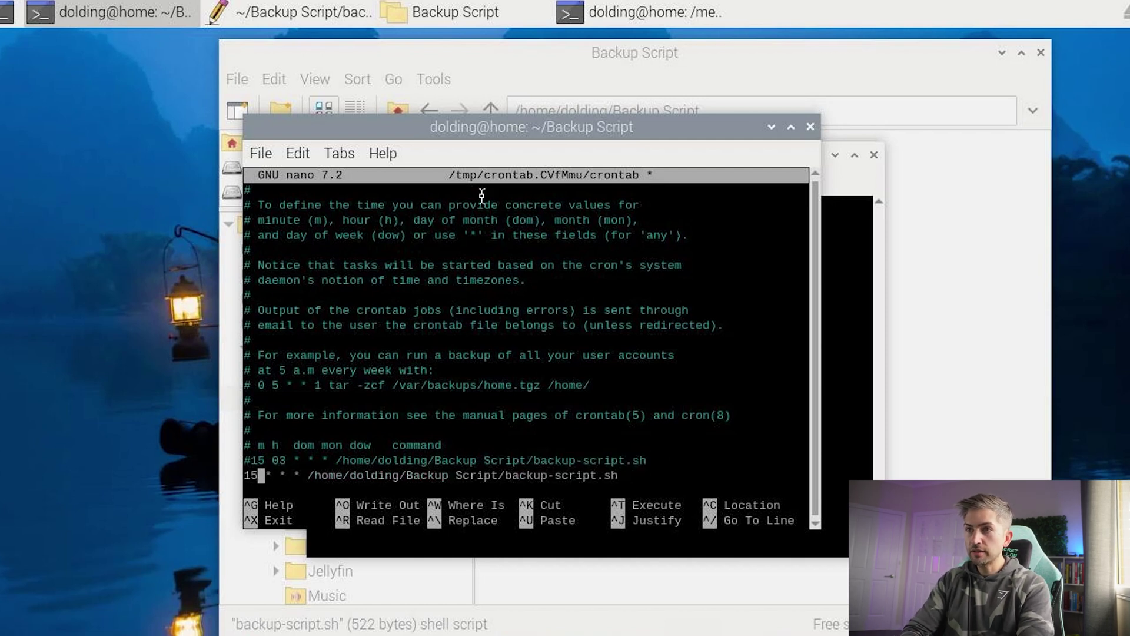
type("*")
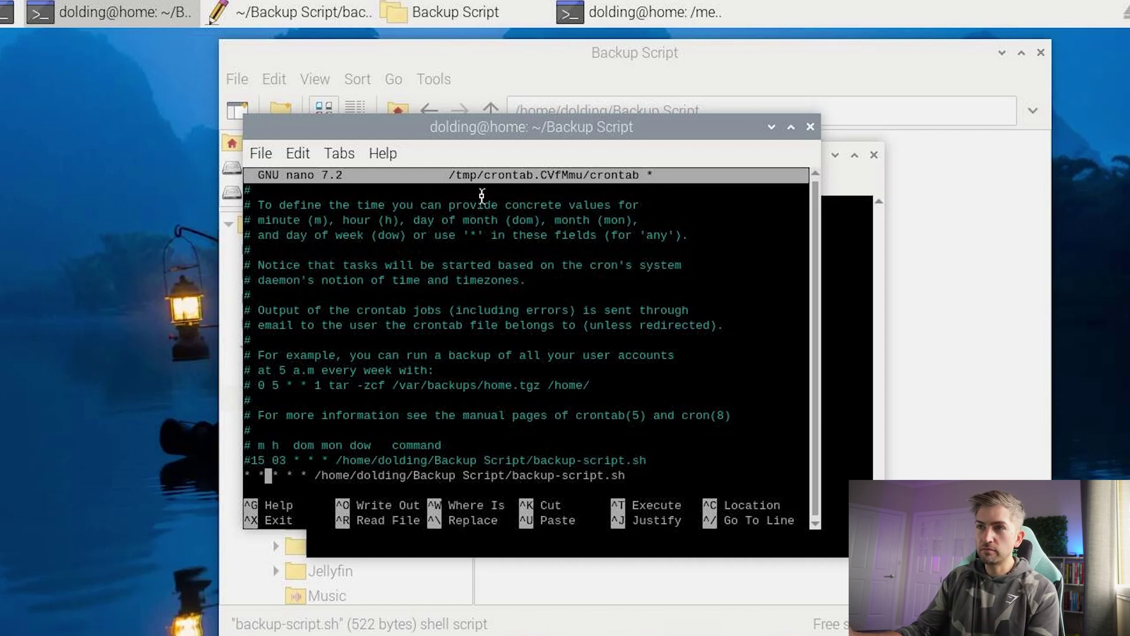
key("ctrl+x")
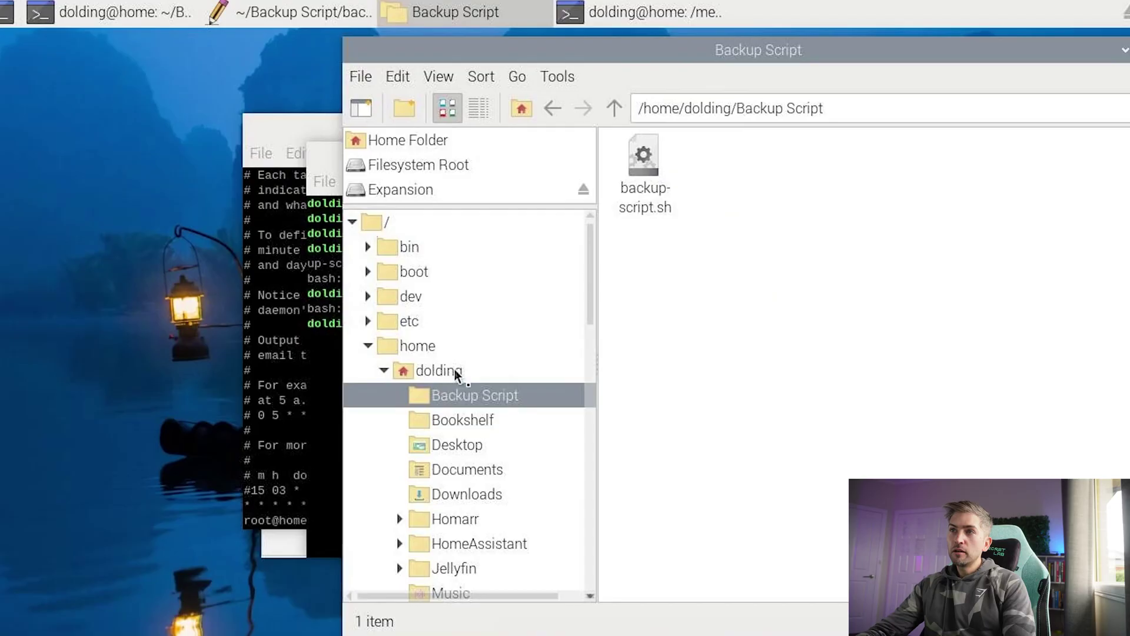
Rename the Backup Script folder to BackupScript, without the space
right_click(476, 400)
left_click(537, 354)
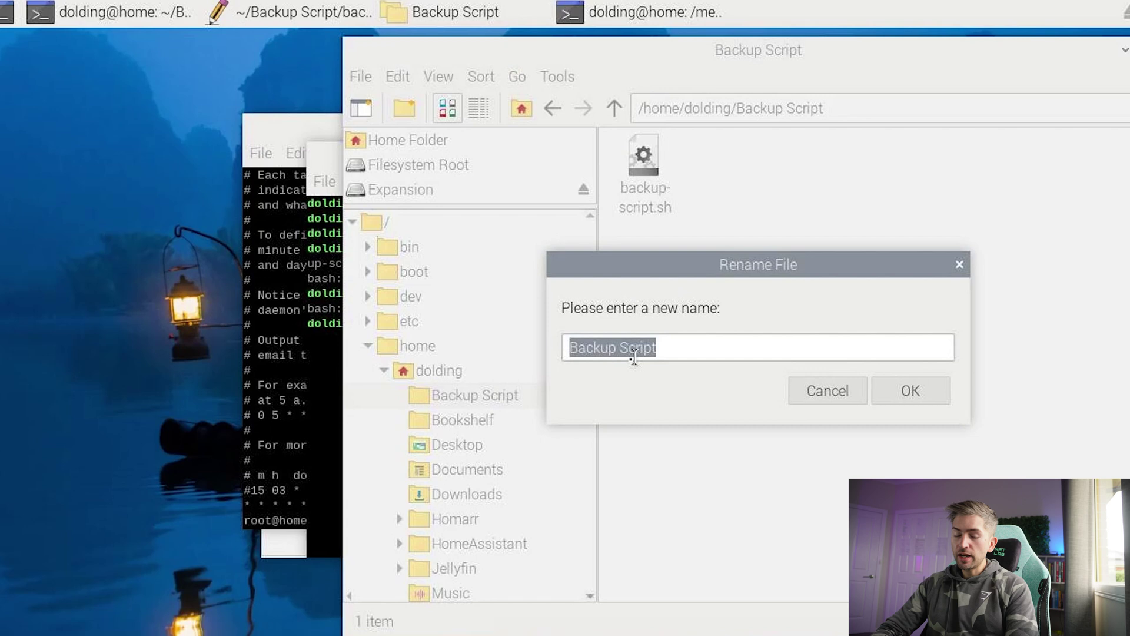
left_click(610, 349)
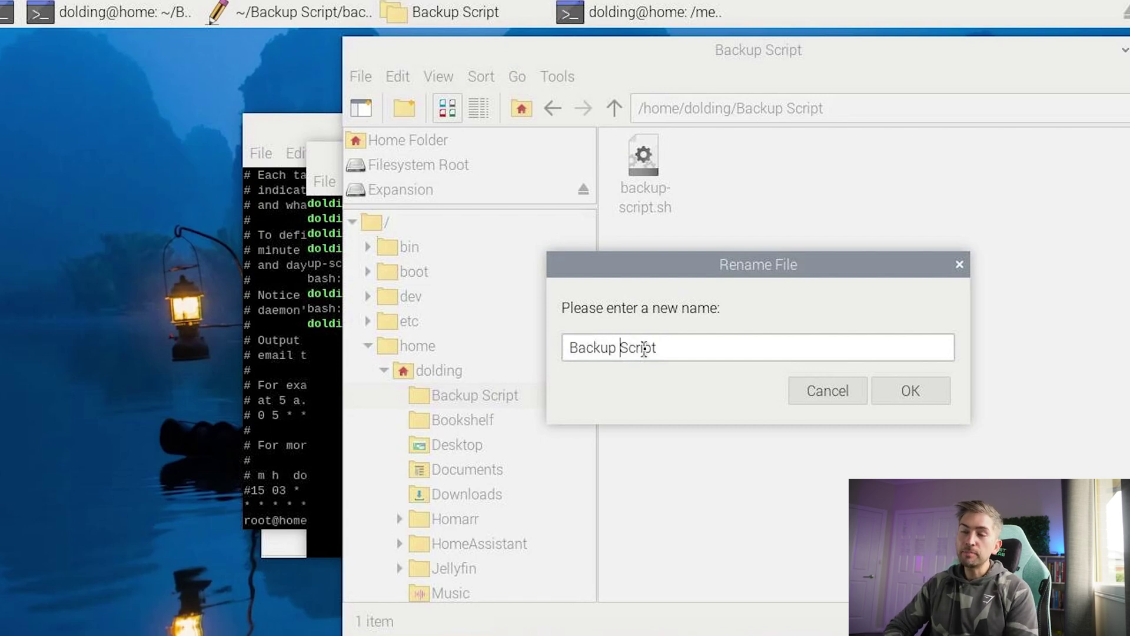
key("BackSpace")
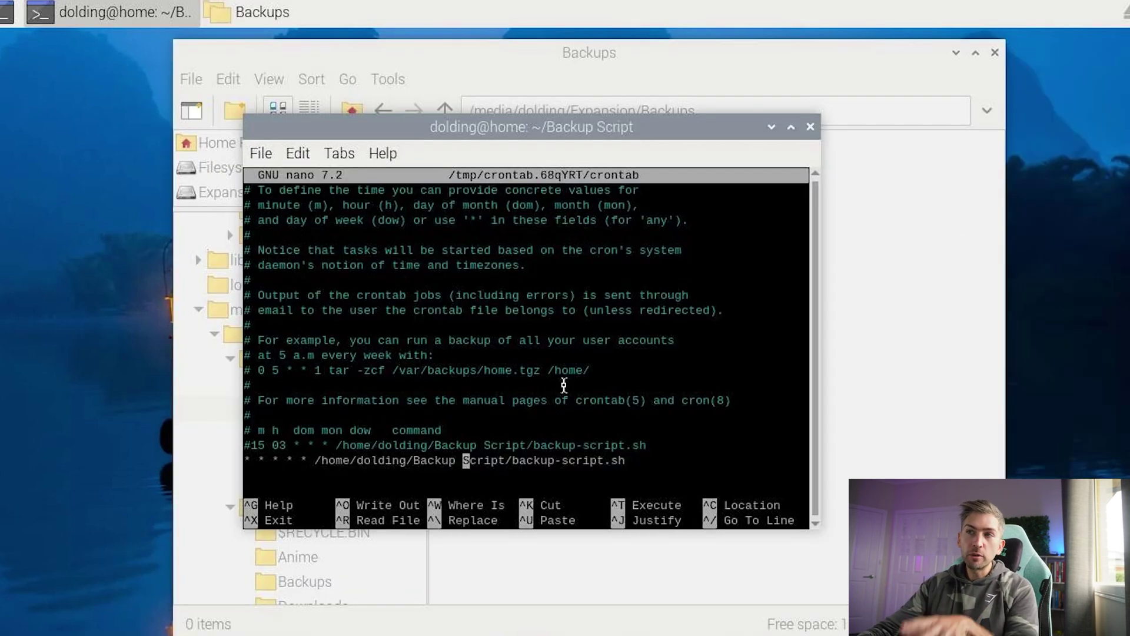
Remove the space from the every-minute line's path so it reads BackupScript, save the crontab, and check the Backups folder
key("BackSpace")
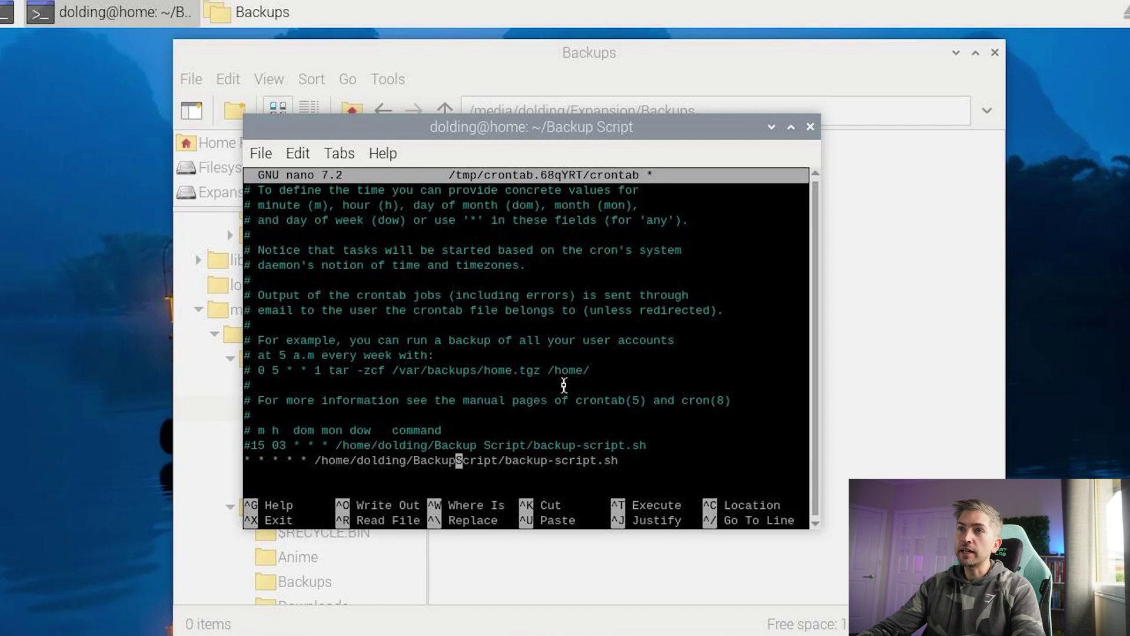
key("ctrl+x")
key("y")
key("Return")
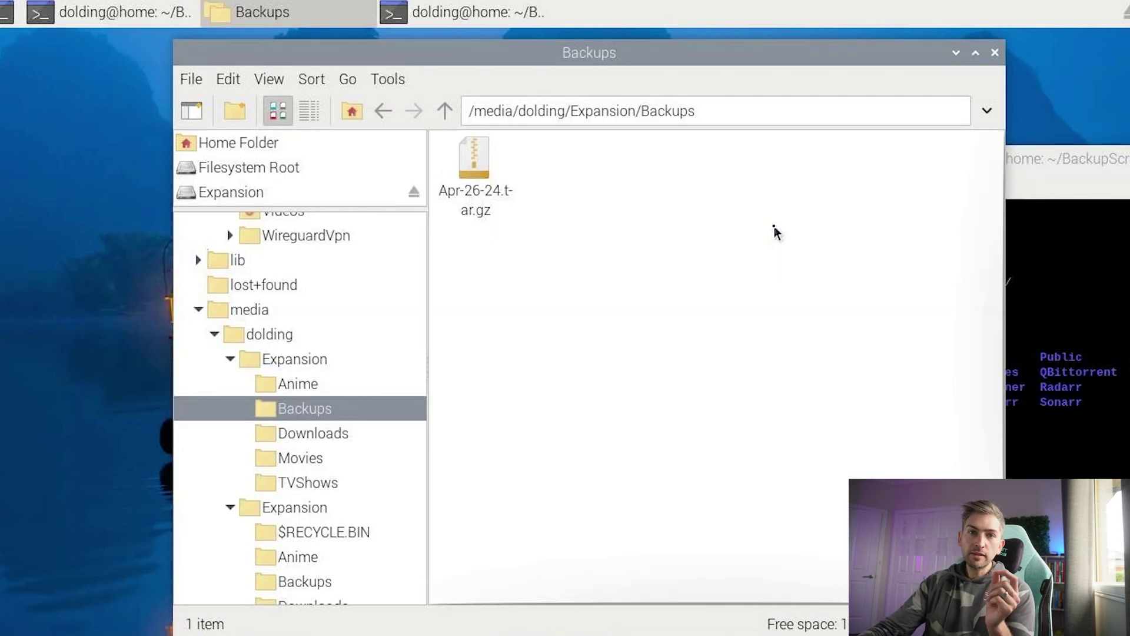
scroll(334, 275, "up", 10)
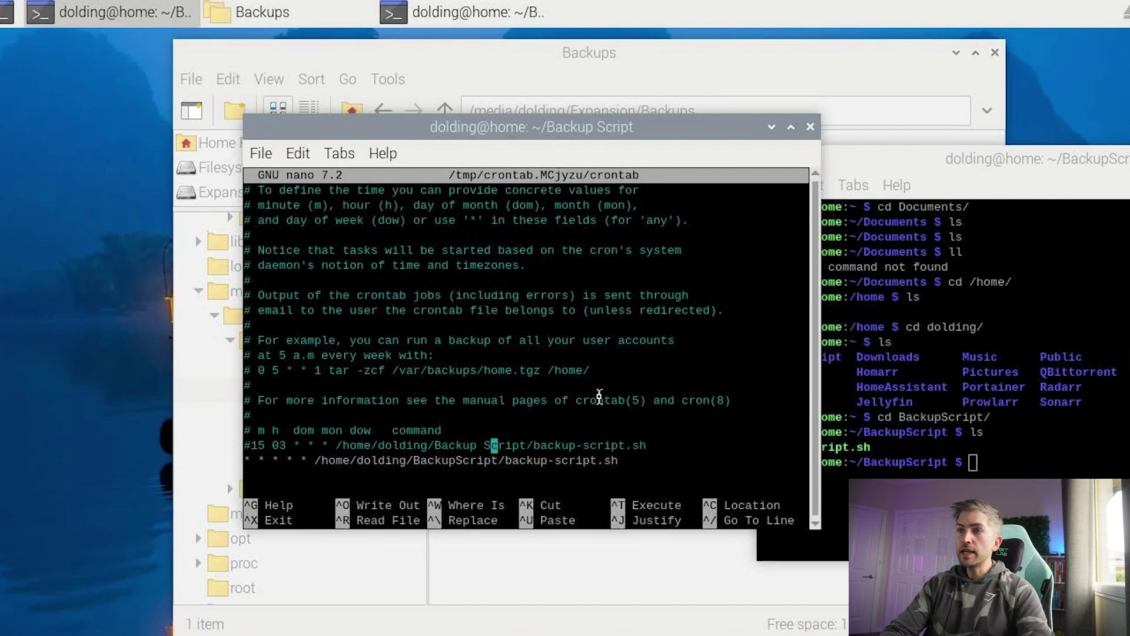
Change the folder in the commented "15 03 * * *" line to BackupScript and uncomment the line
key("Left")
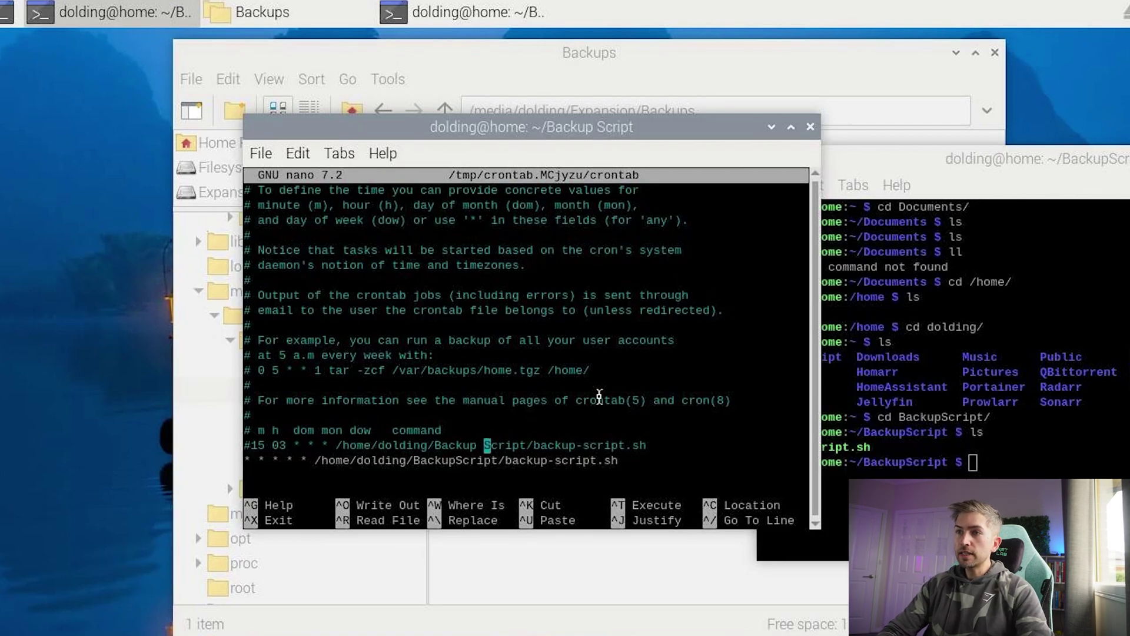
key("BackSpace")
key("Home")
key("Delete")
Delete the "* * * * *" test line from the crontab and exit the editor, saving the changes
key("Down")
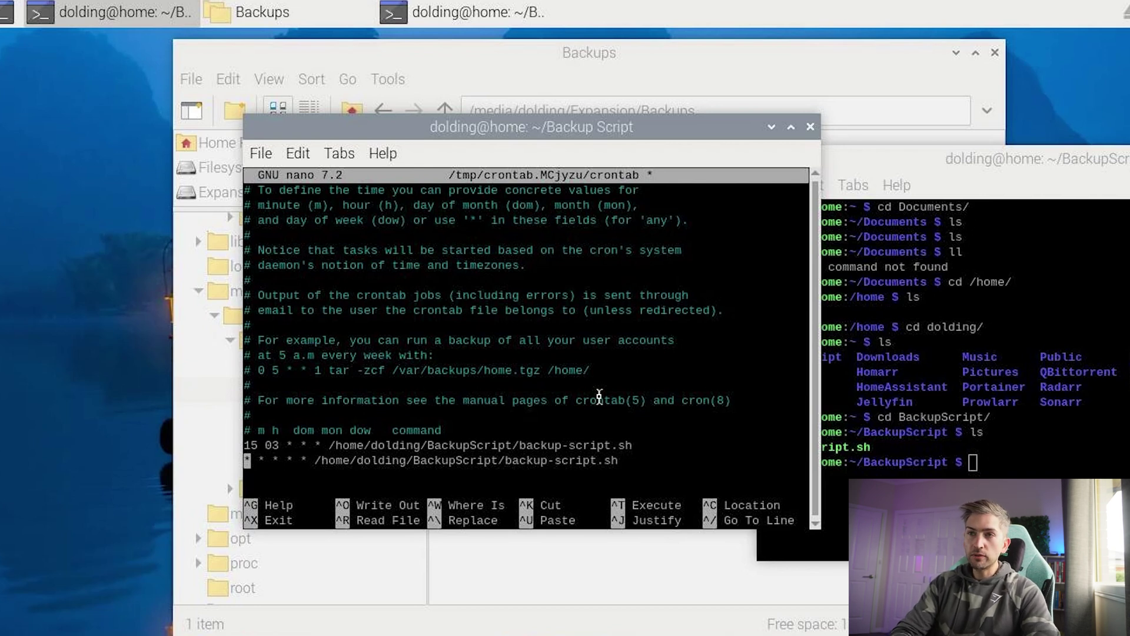
key("ctrl+k")
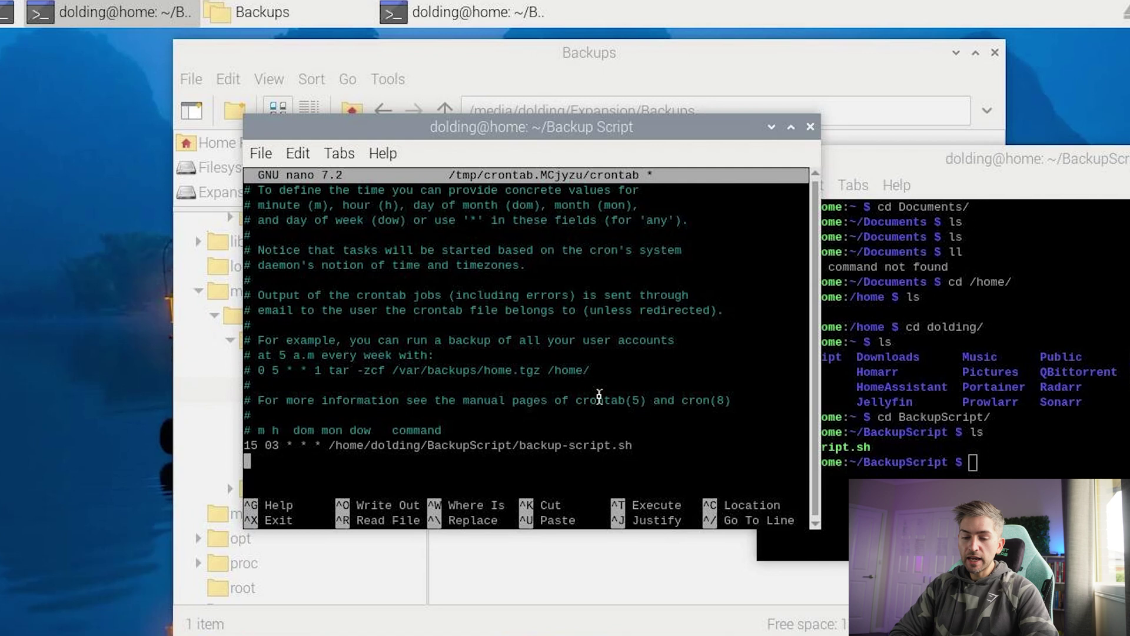
key("ctrl+x")
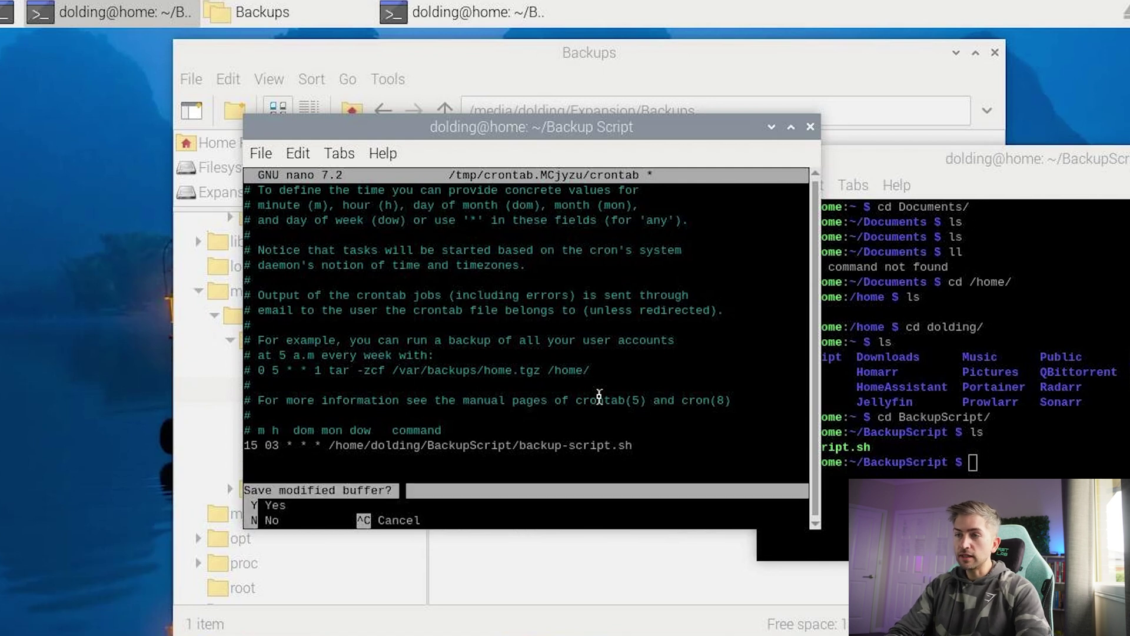